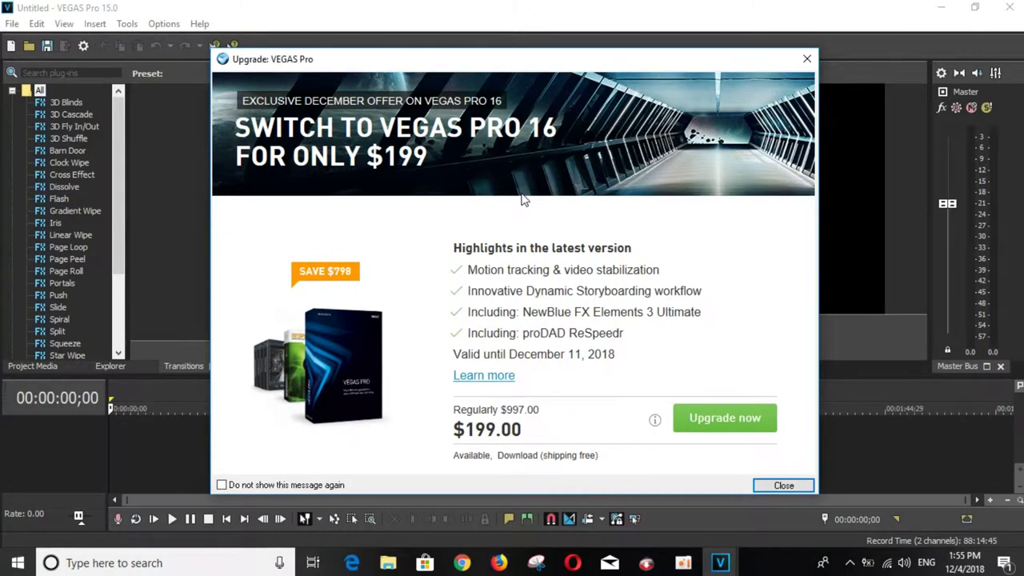
# Dismiss the upgrade offer and browse to Local Disk (D:) to open a media file.
pyautogui.click(804, 58)
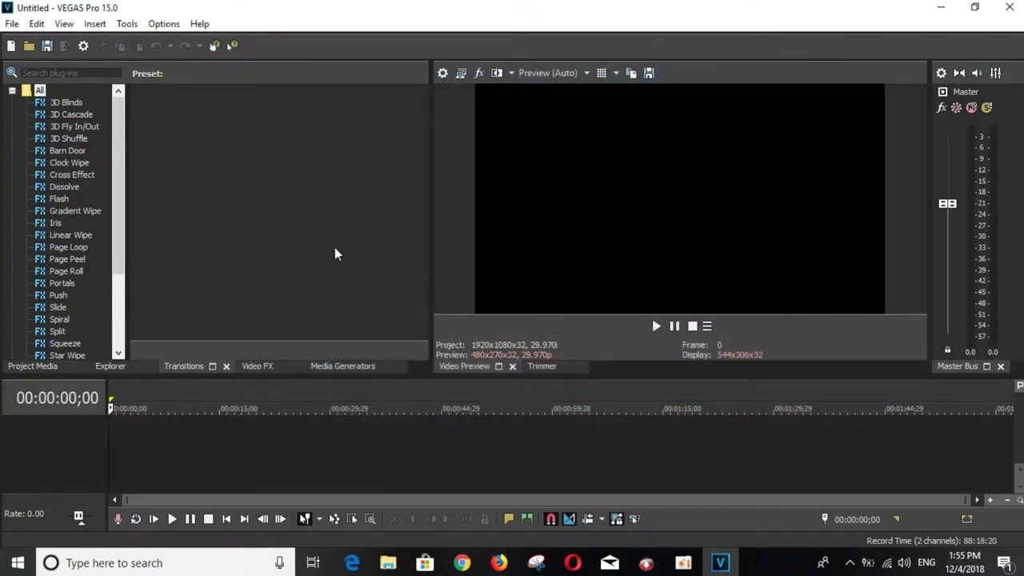
pyautogui.click(12, 24)
pyautogui.click(30, 58)
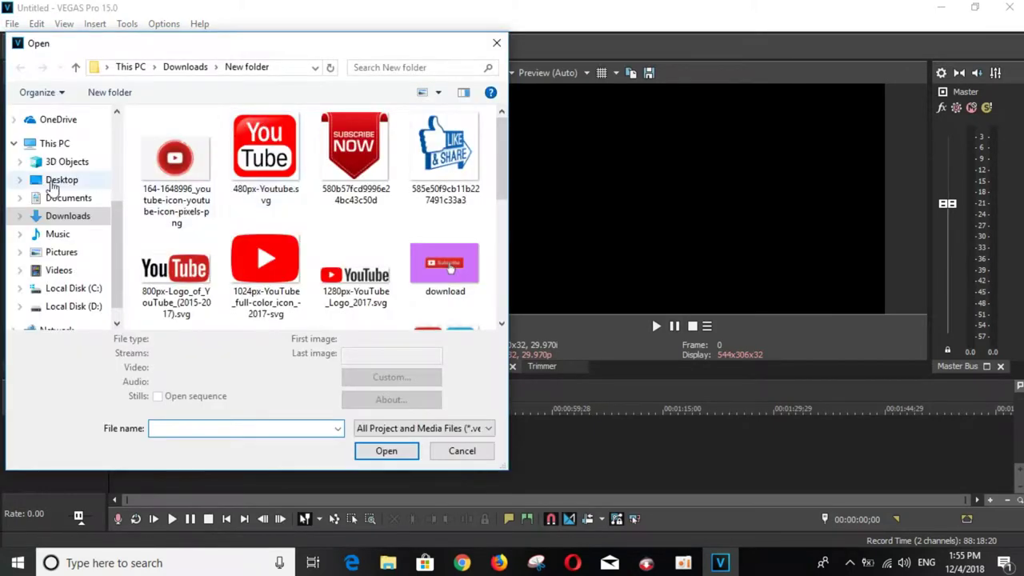
pyautogui.click(56, 181)
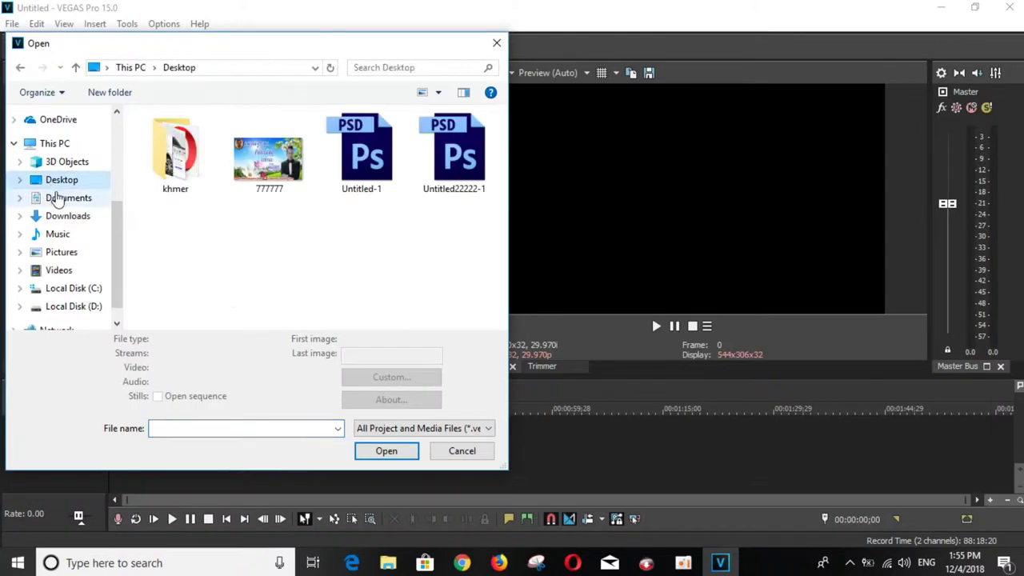
pyautogui.click(56, 198)
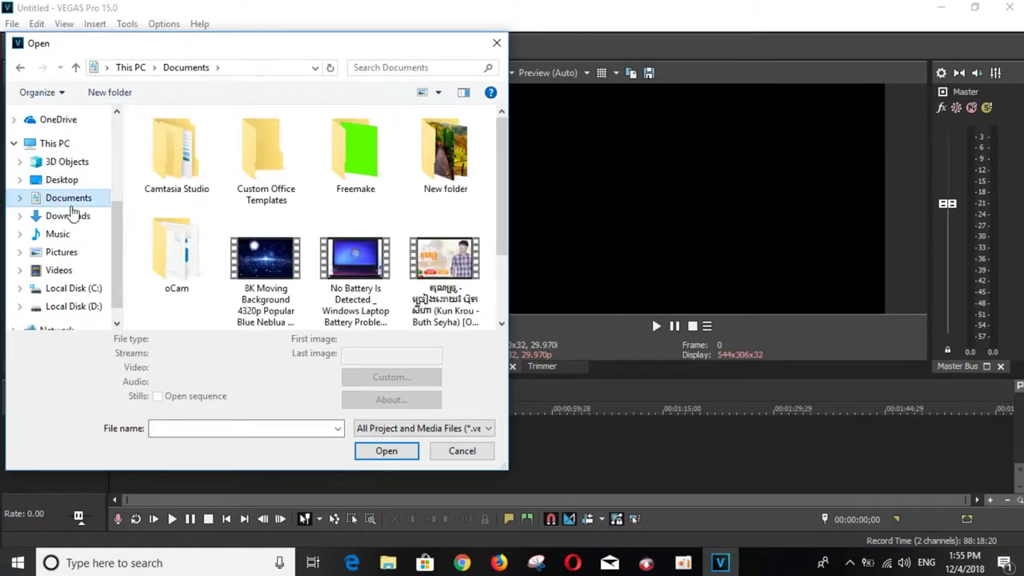
pyautogui.scroll(-1, 76, 287)
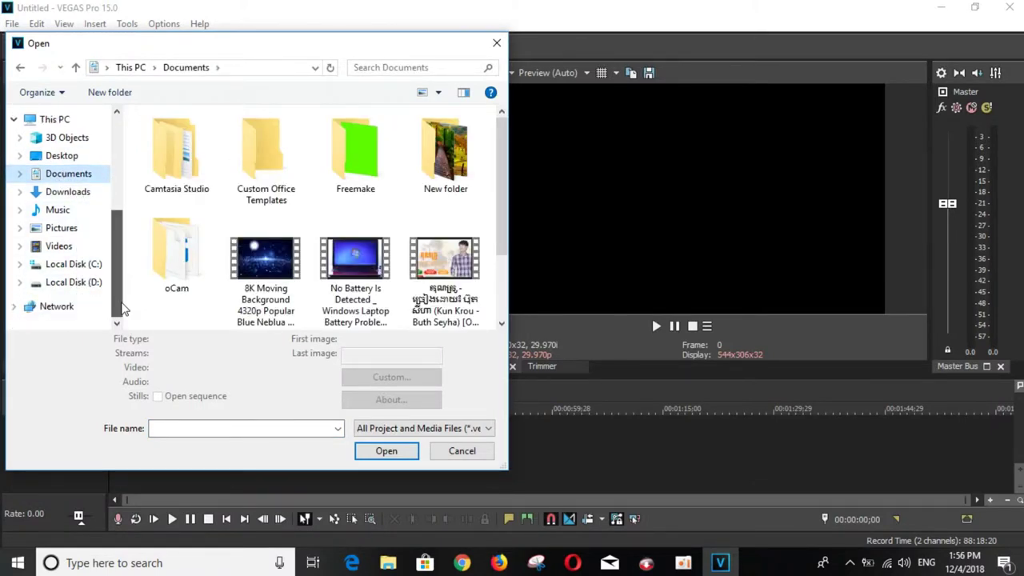
pyautogui.click(74, 283)
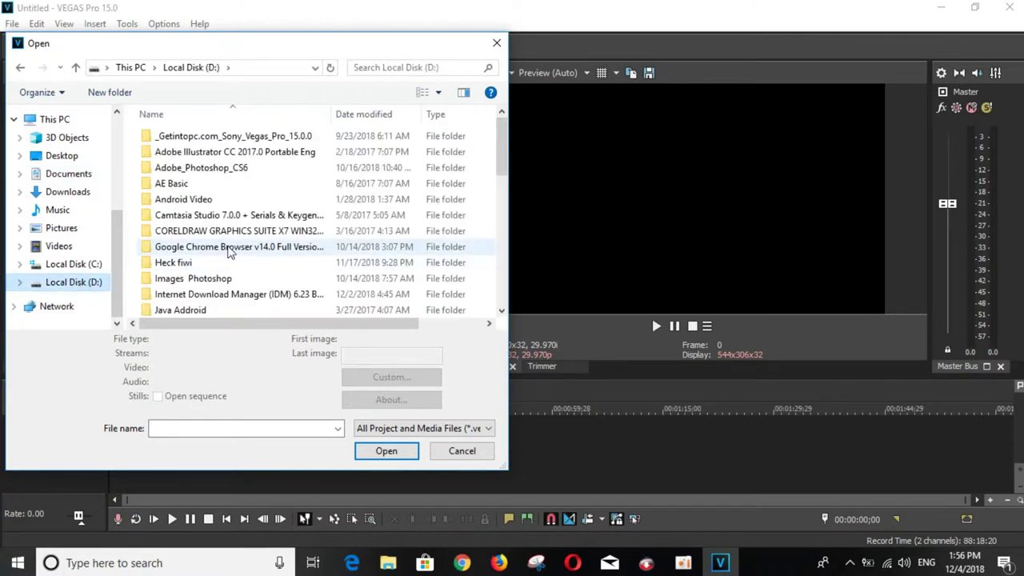
# Open the MP3 song numbered 05 from the SUNDAY 134 folder inside Music.
pyautogui.scroll(-2, 227, 249)
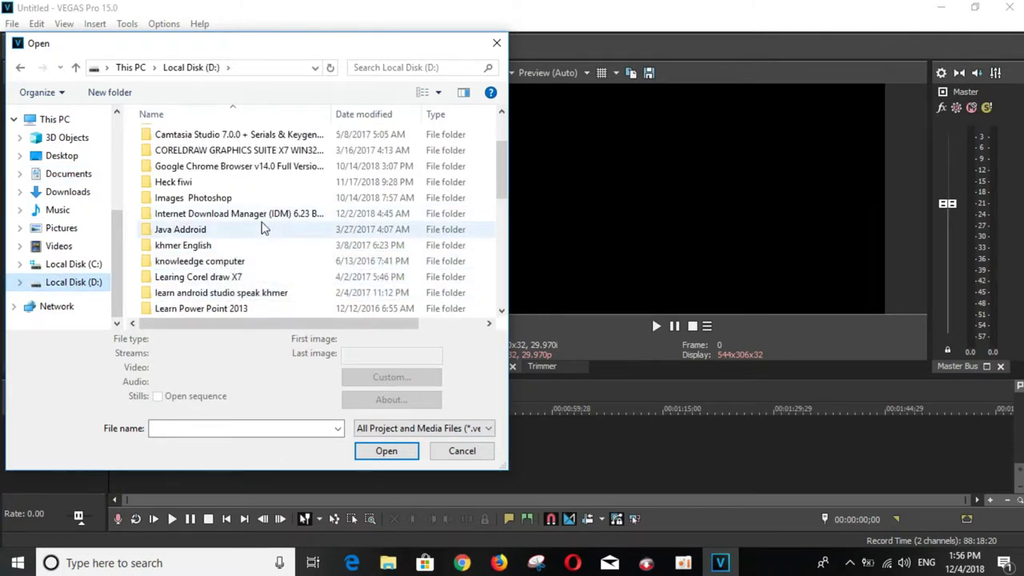
pyautogui.scroll(-5, 220, 252)
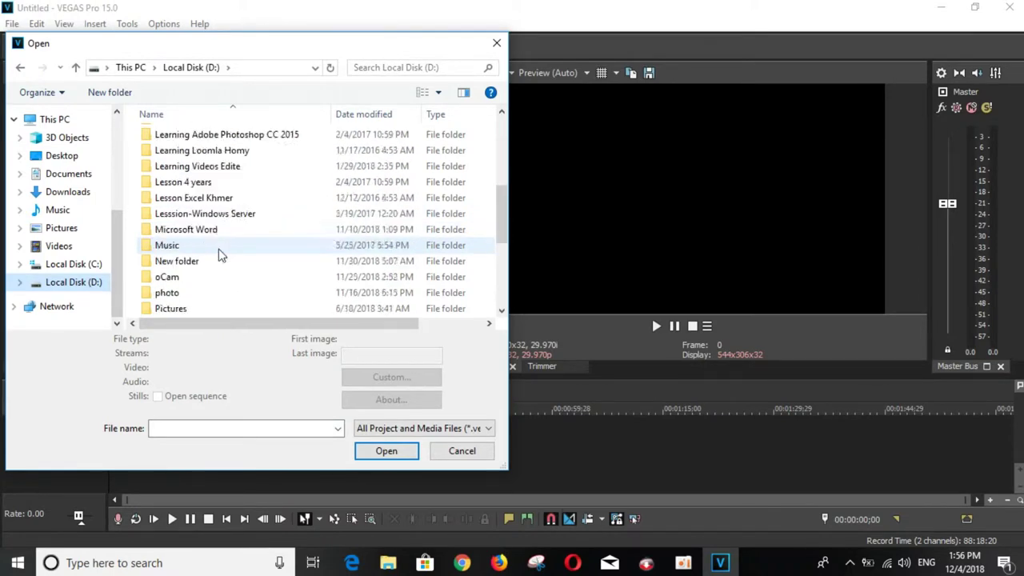
pyautogui.doubleClick(172, 199)
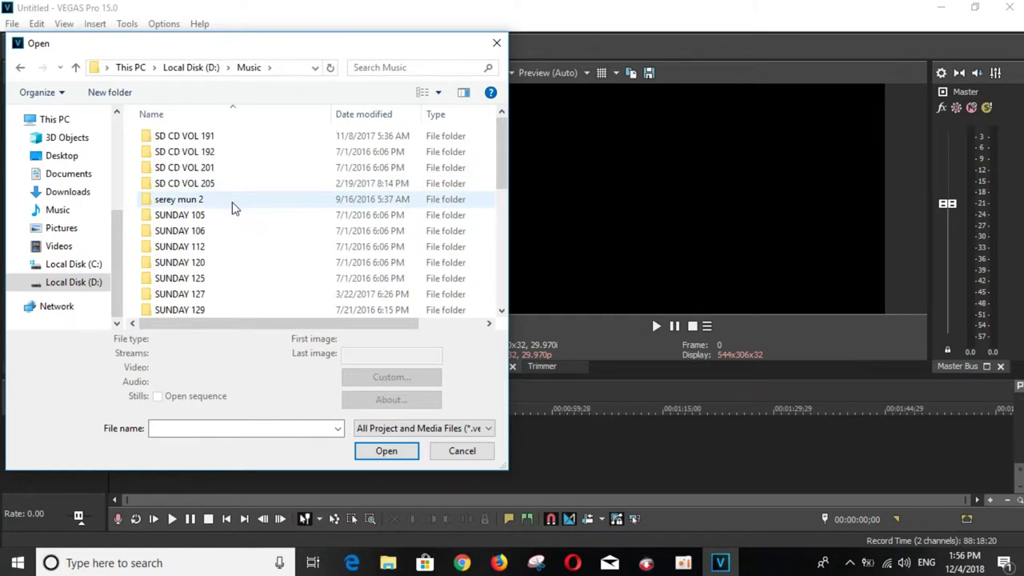
pyautogui.scroll(-2, 231, 212)
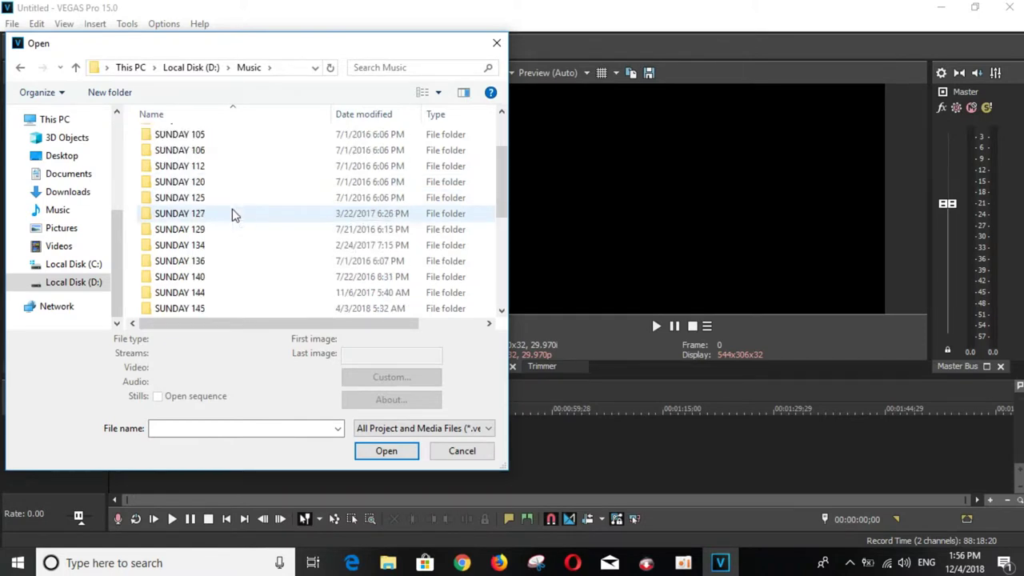
pyautogui.doubleClick(202, 245)
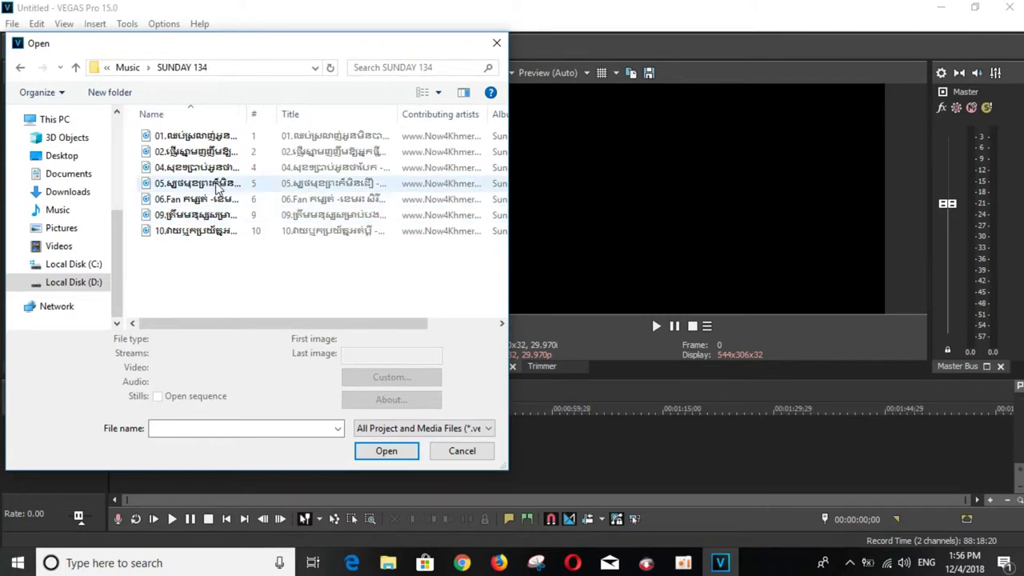
pyautogui.click(218, 186)
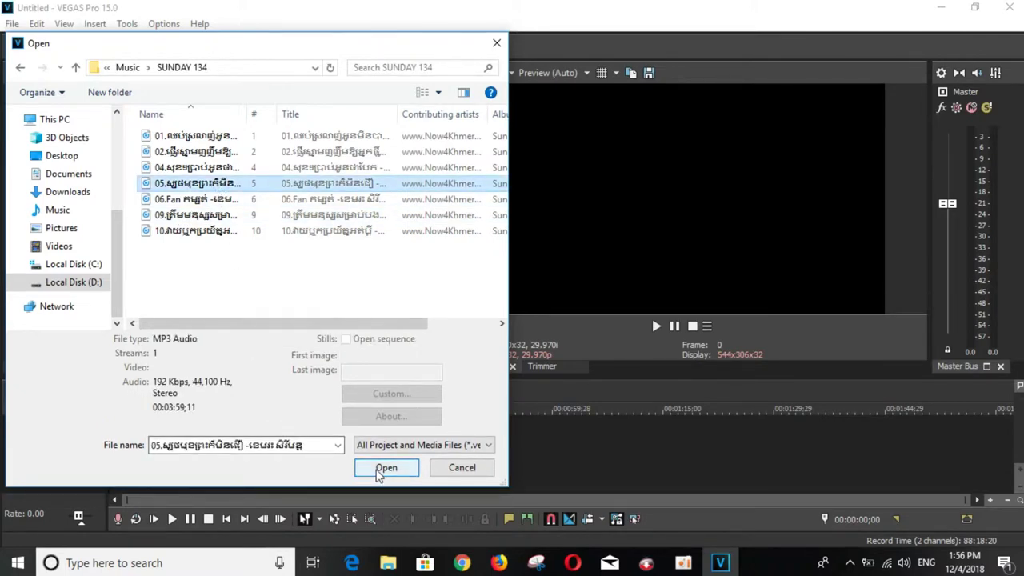
pyautogui.click(385, 468)
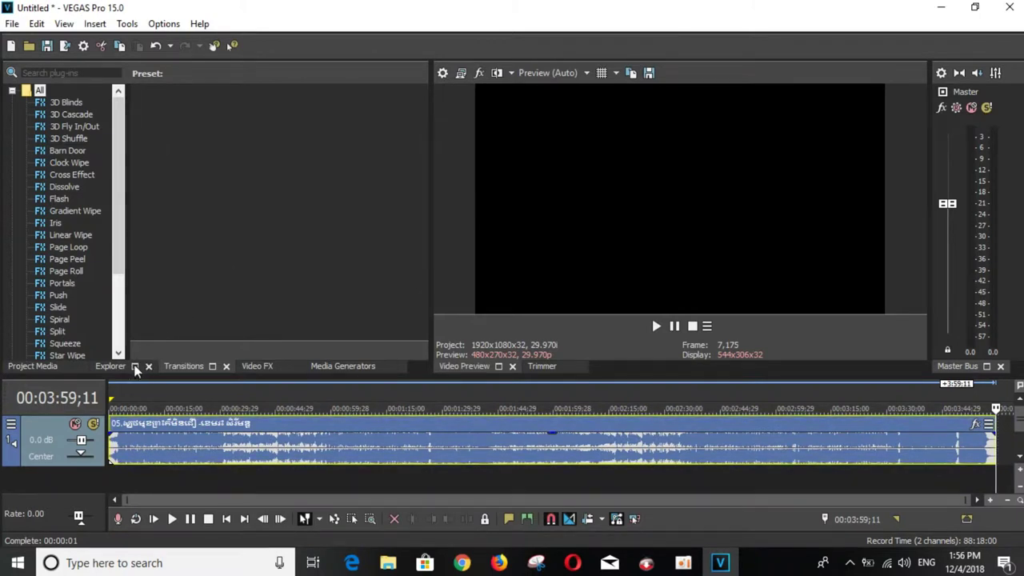
# Show the project media and open the image 777777 from the Desktop.
pyautogui.click(254, 365)
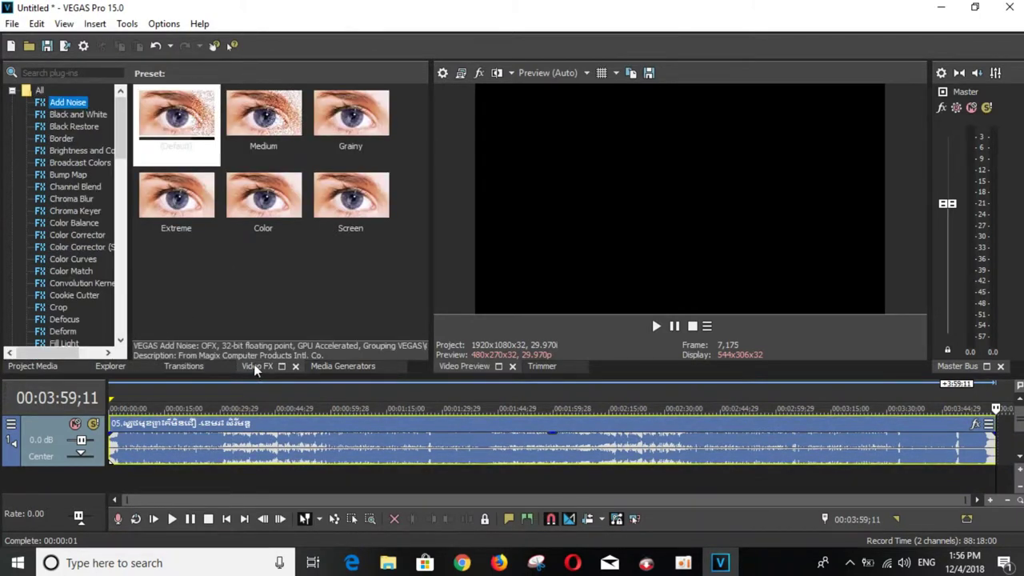
pyautogui.click(34, 367)
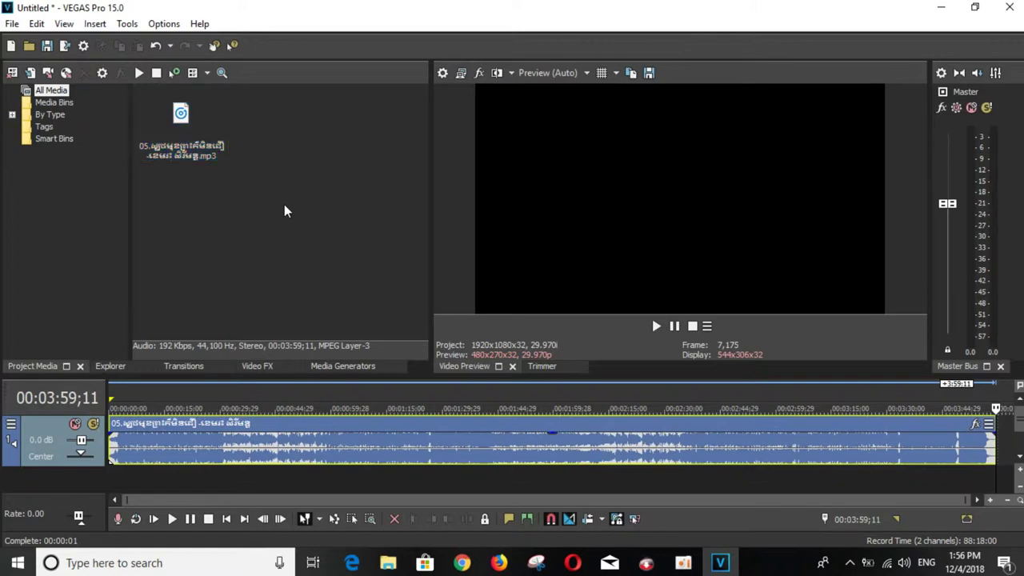
pyautogui.click(14, 24)
pyautogui.click(29, 58)
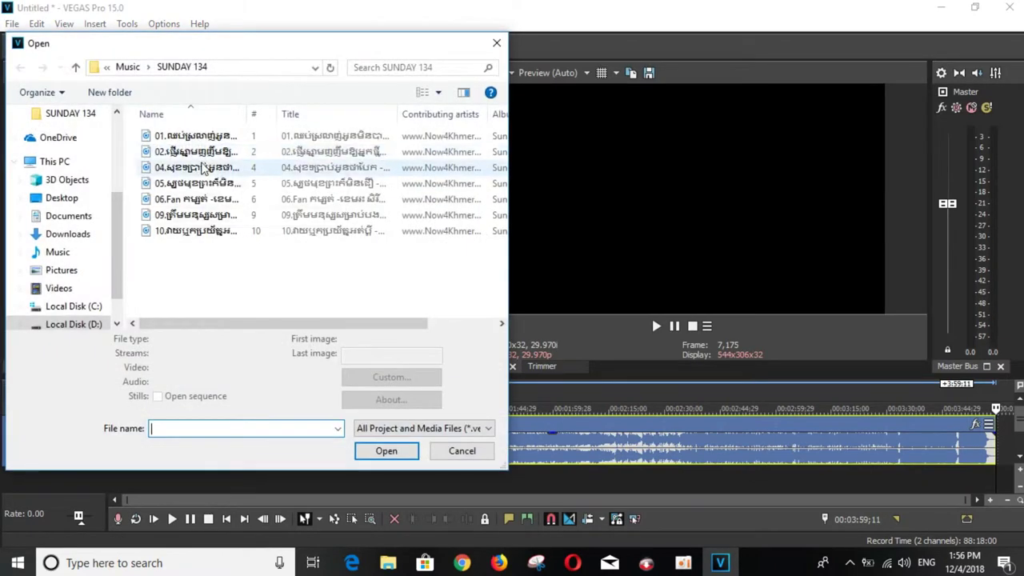
pyautogui.click(72, 199)
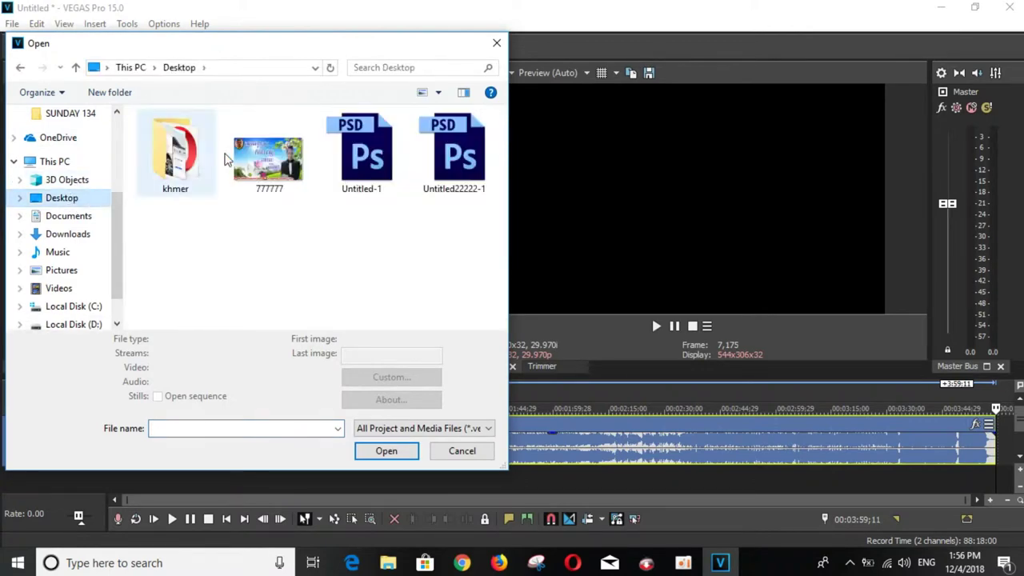
pyautogui.click(266, 164)
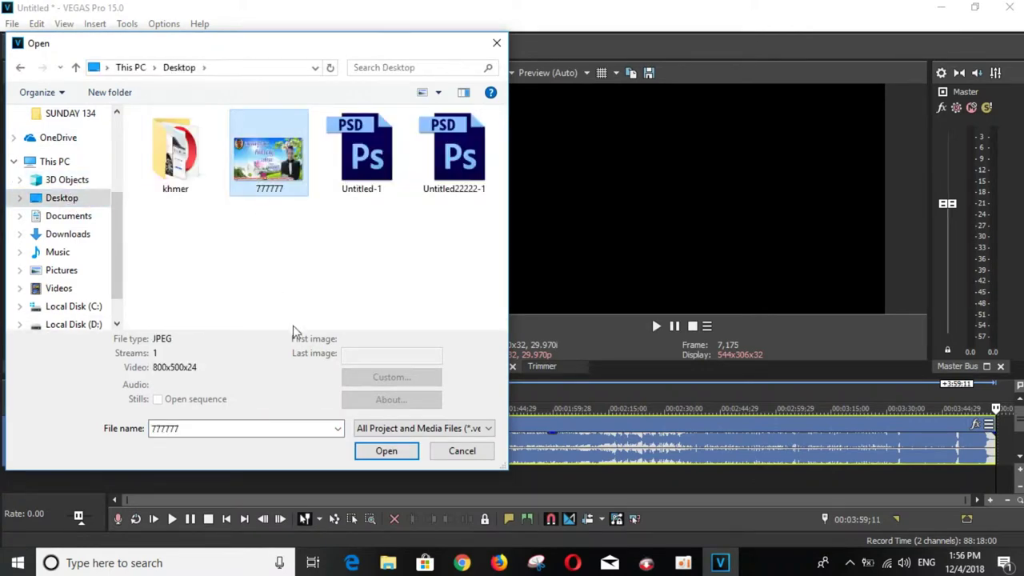
pyautogui.click(397, 452)
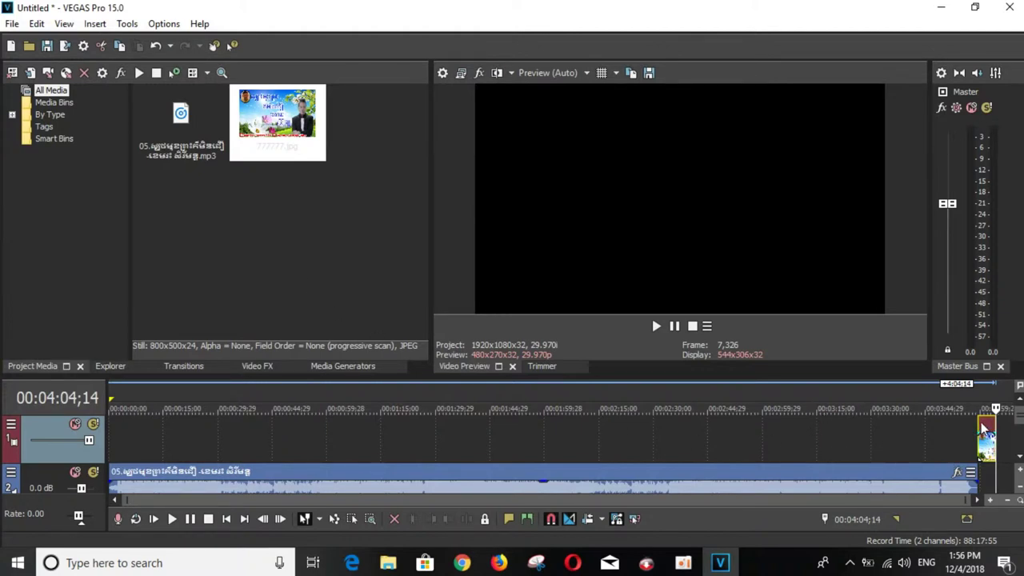
# Extend the 777777 image event back to the timeline start, trim its end to match the song, and return the playhead to the start.
pyautogui.moveTo(981, 425); pyautogui.dragTo(89, 509)
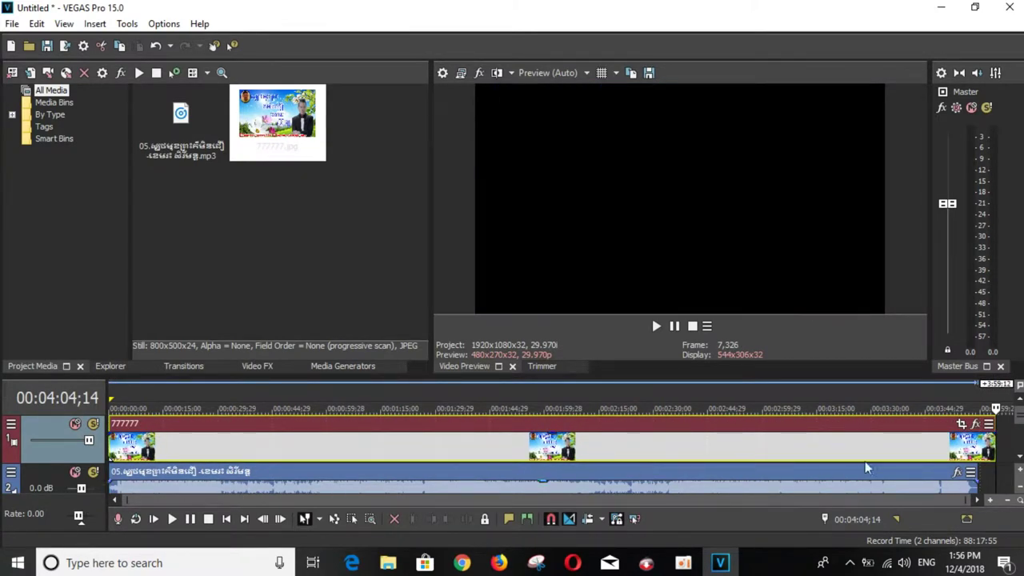
pyautogui.moveTo(996, 436); pyautogui.dragTo(977, 426)
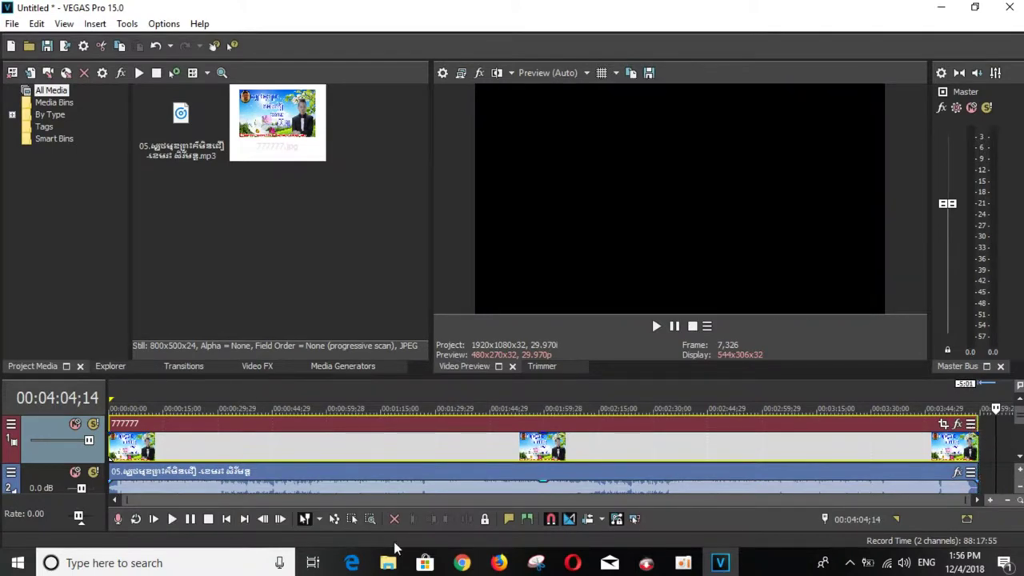
pyautogui.click(227, 518)
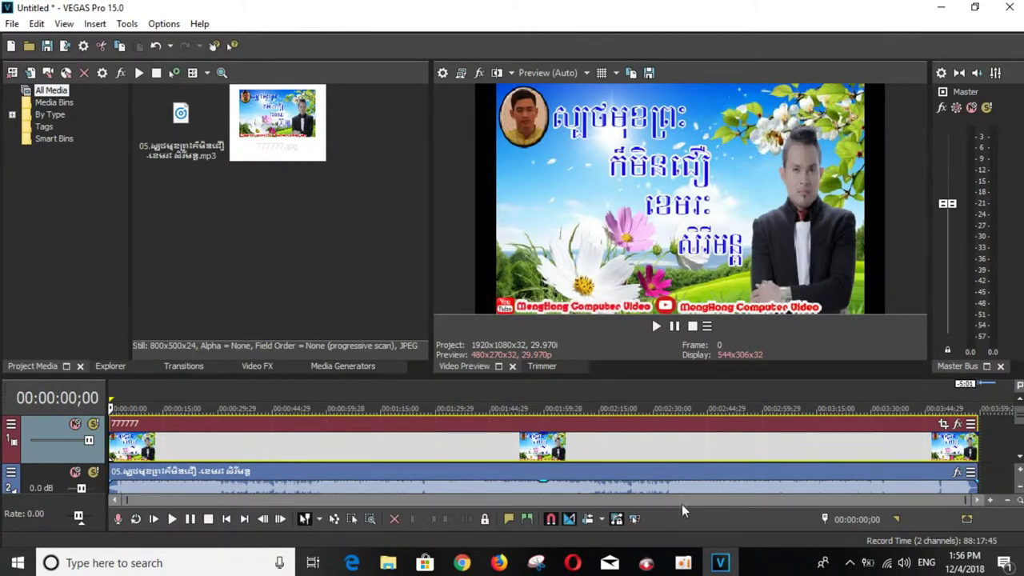
# Reduce the track height until both the image and audio tracks fit in the timeline.
pyautogui.click(1019, 494)
pyautogui.click(1019, 493)
pyautogui.click(1020, 494)
pyautogui.click(1019, 494)
pyautogui.click(1019, 493)
pyautogui.click(1020, 494)
pyautogui.click(1019, 493)
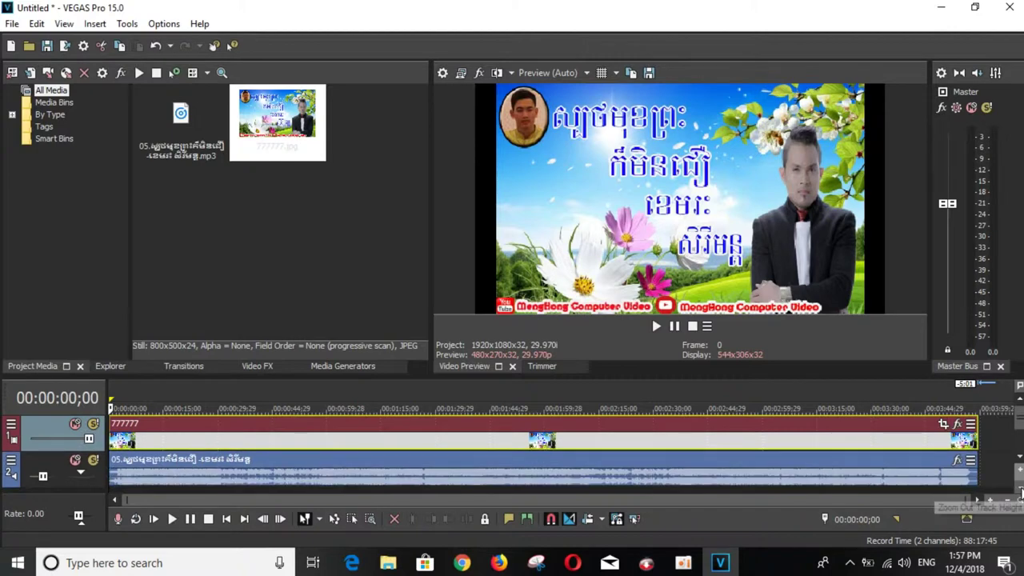
pyautogui.click(1019, 494)
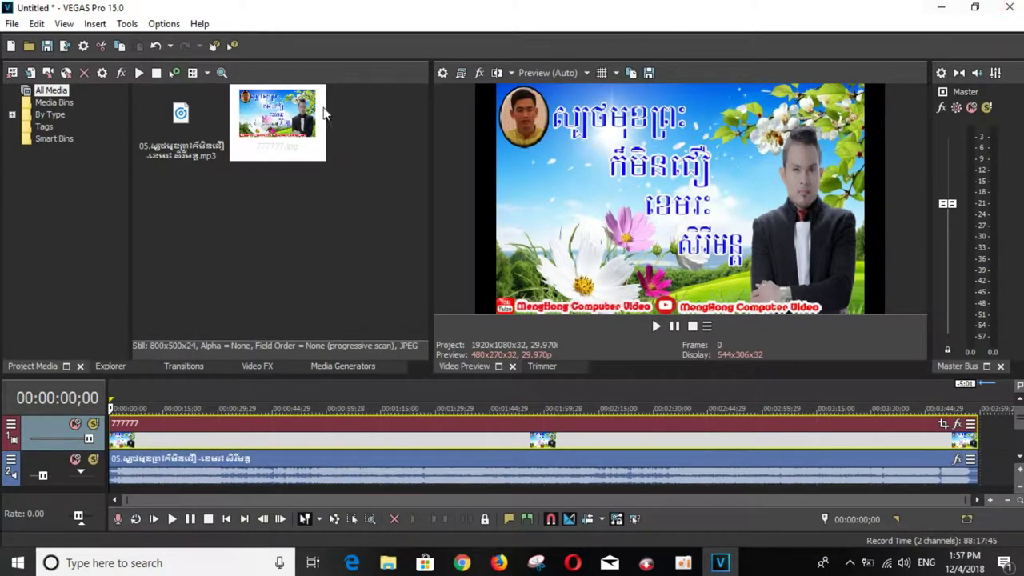
# Play back the opening seconds of the project and return the playhead to the start.
pyautogui.click(673, 326)
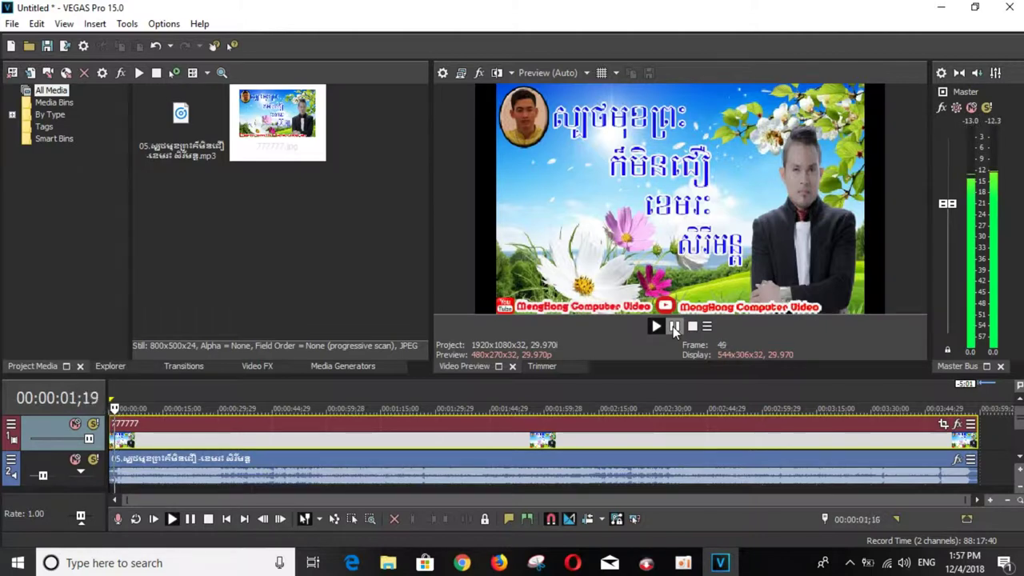
pyautogui.click(673, 326)
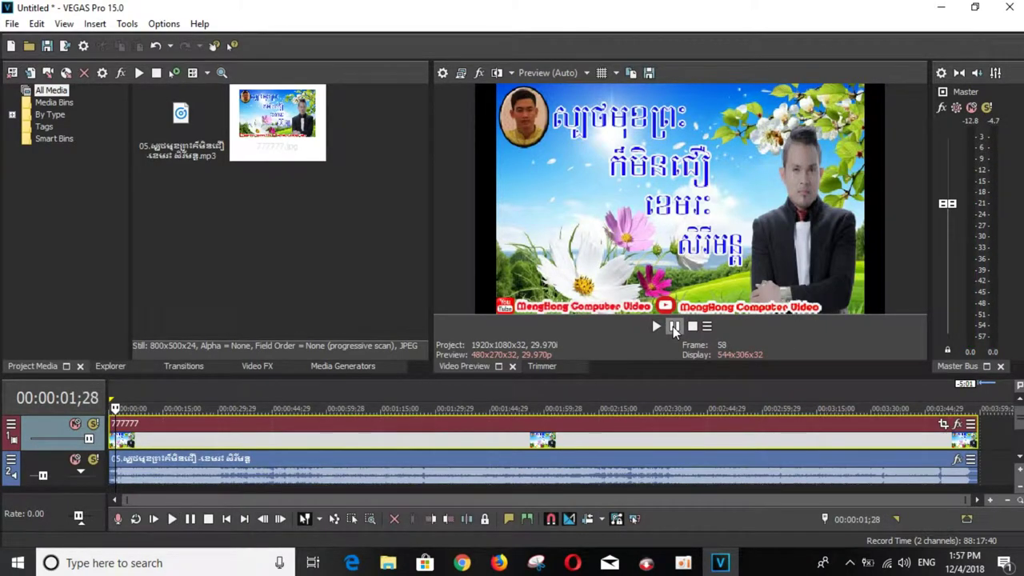
pyautogui.click(673, 327)
pyautogui.click(673, 327)
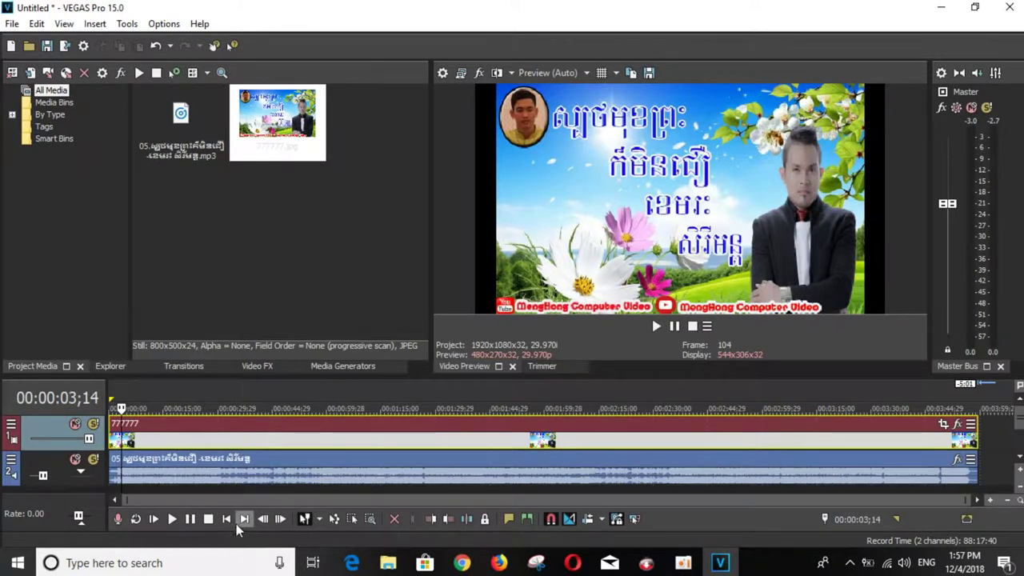
pyautogui.click(227, 519)
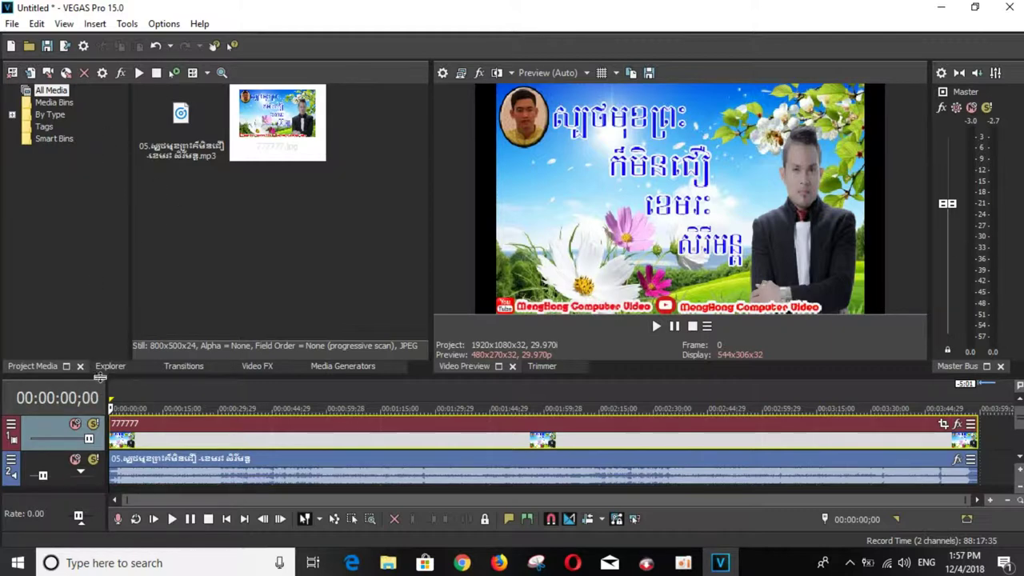
# Apply the 3D Cascade transition with the Left to Right preset to the start of the 777777 image, keeping its default settings.
pyautogui.click(169, 365)
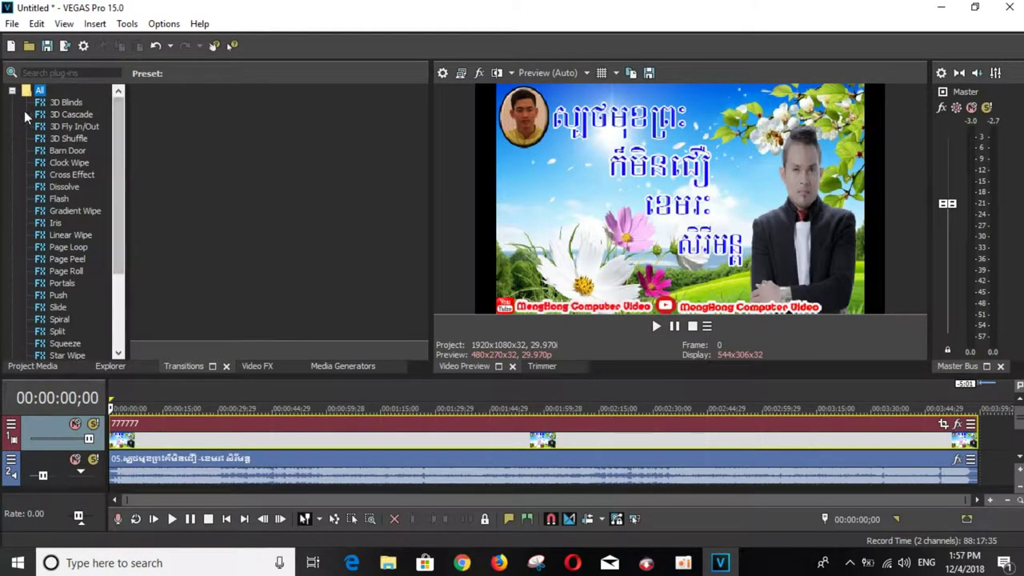
pyautogui.click(61, 104)
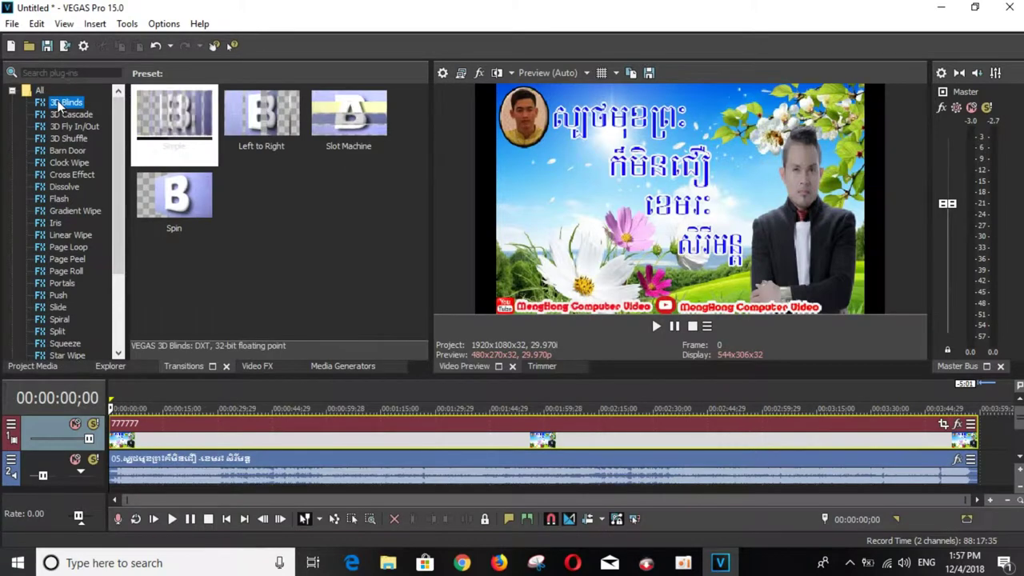
pyautogui.click(63, 116)
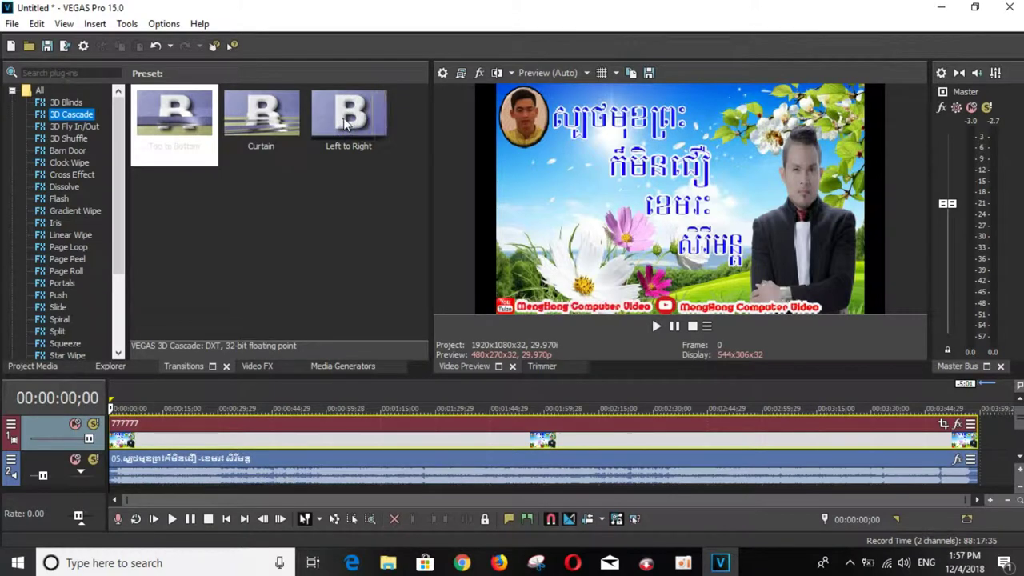
pyautogui.moveTo(332, 98); pyautogui.dragTo(112, 454)
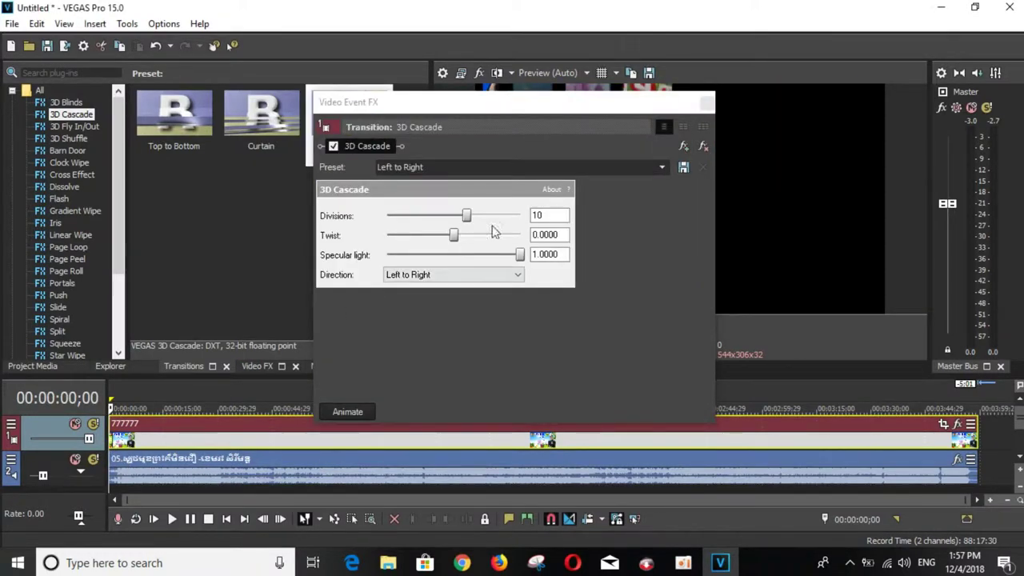
pyautogui.click(705, 104)
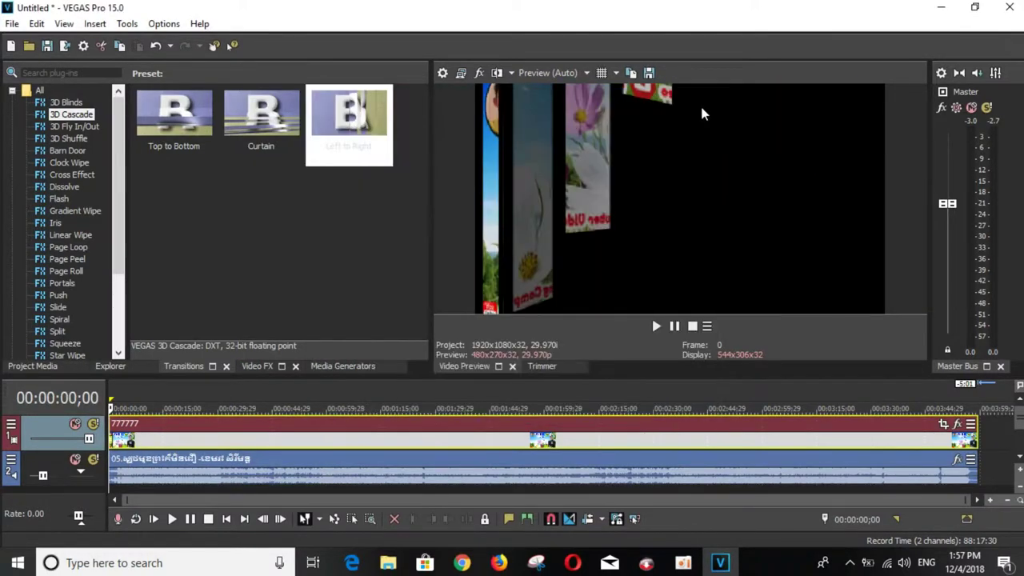
# Preview the 3D Cascade transition at the start of the image and return the playhead to the start.
pyautogui.click(192, 520)
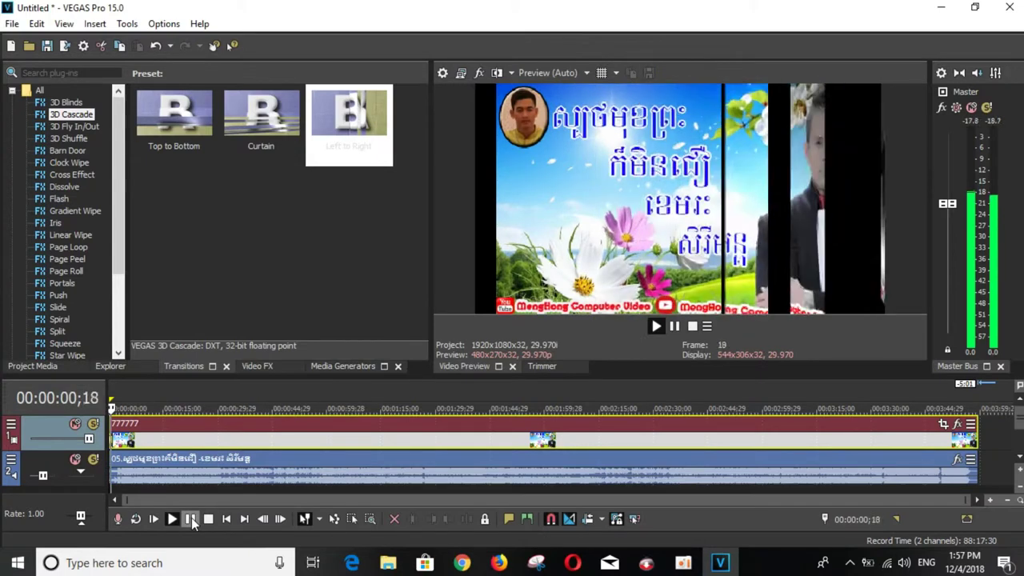
pyautogui.click(192, 519)
pyautogui.click(226, 519)
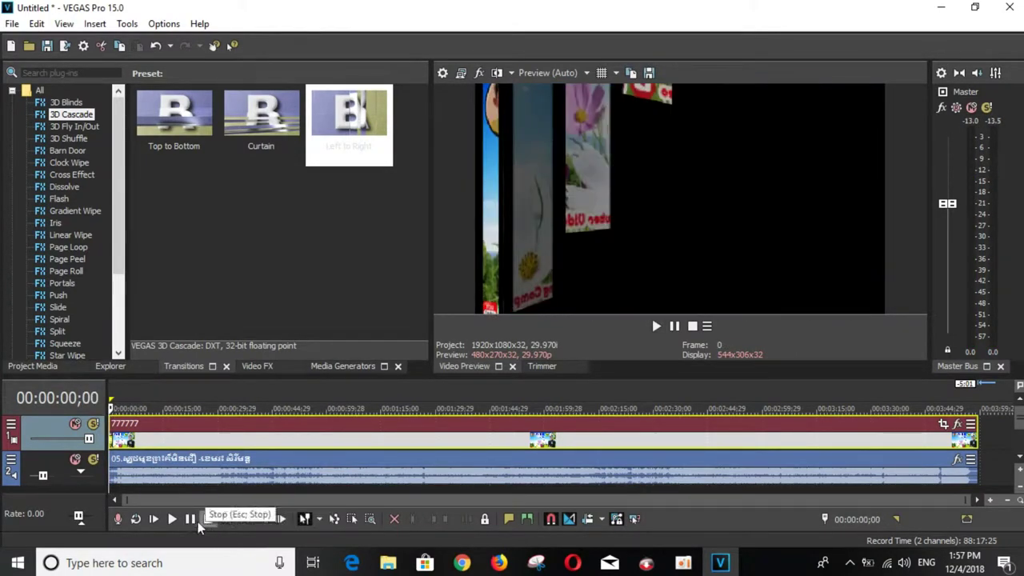
# Play the opening seconds of the project once more and return the playhead to the start.
pyautogui.click(193, 519)
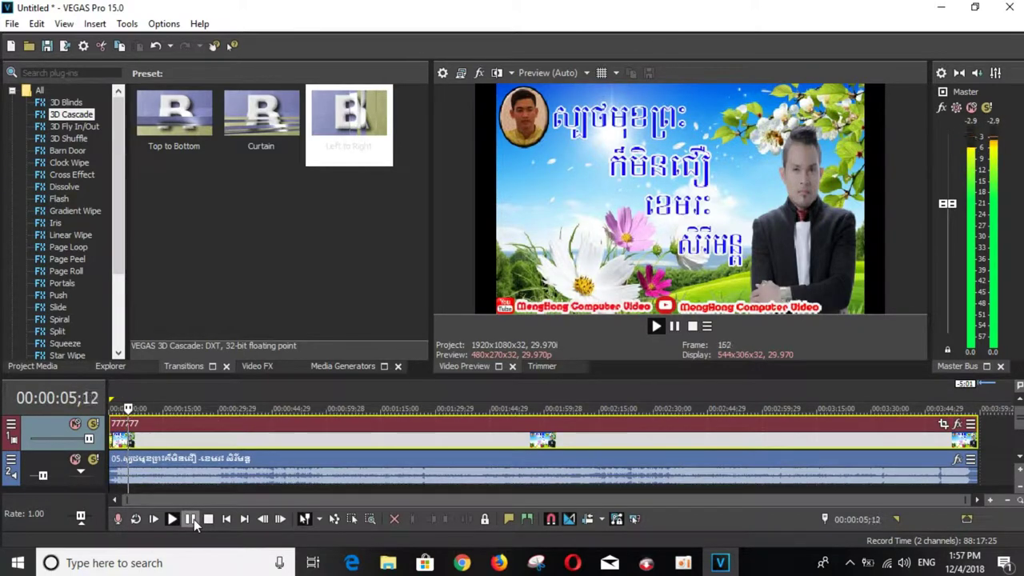
pyautogui.click(190, 519)
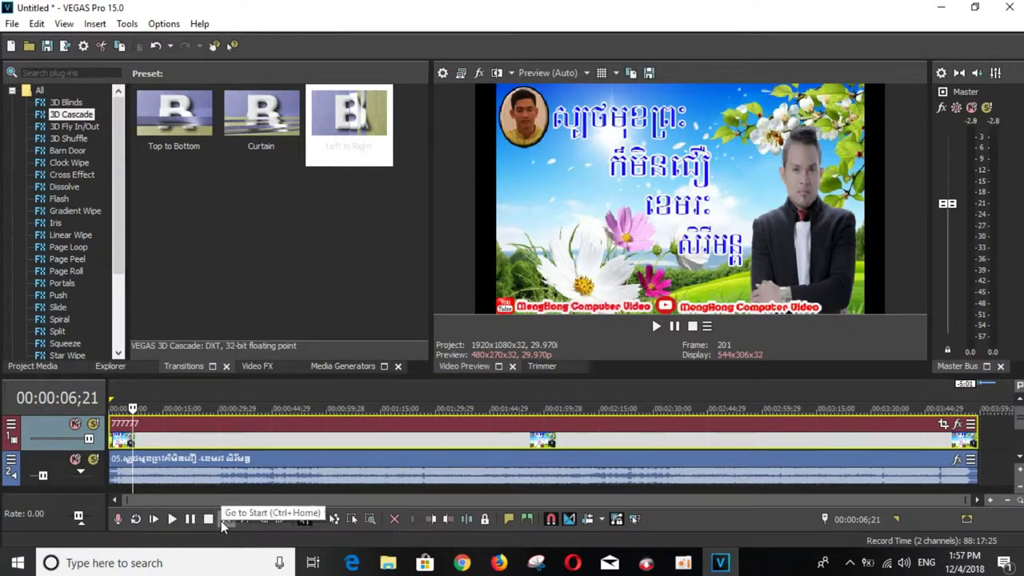
pyautogui.click(224, 519)
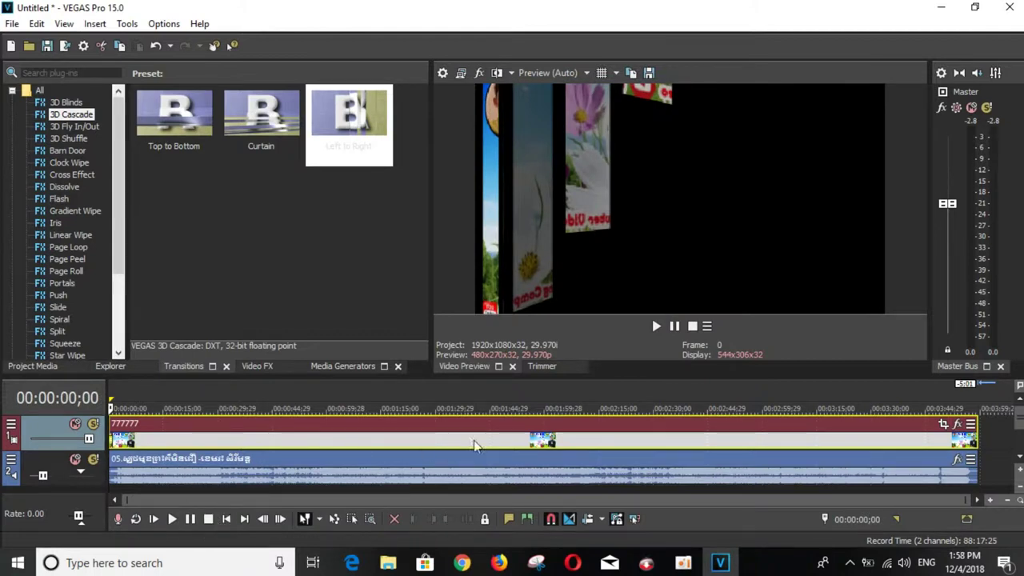
# Examine the presets of the transition categories from 3D Fly In/Out through Gradient Wipe.
pyautogui.click(71, 139)
pyautogui.click(74, 126)
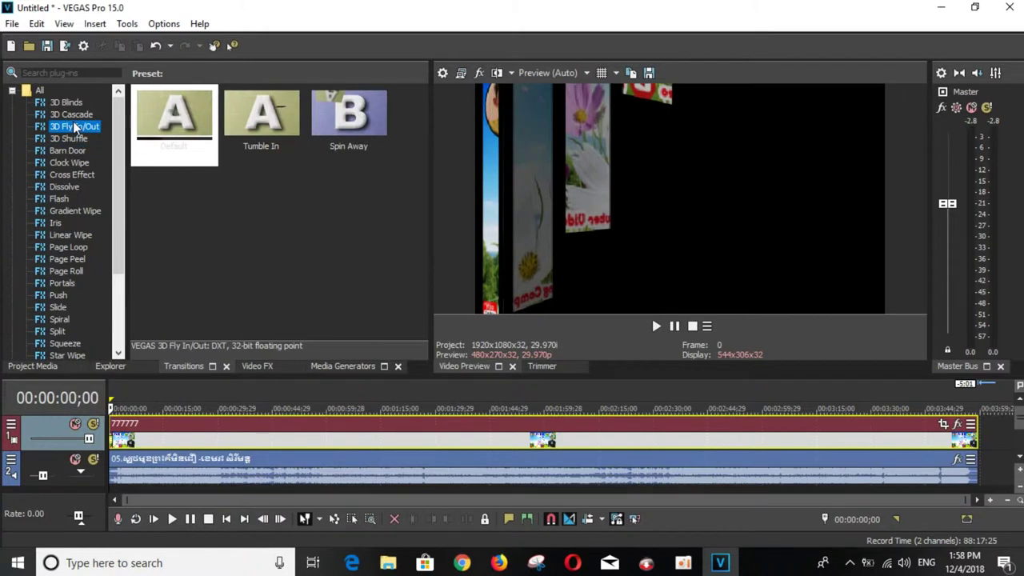
pyautogui.click(60, 141)
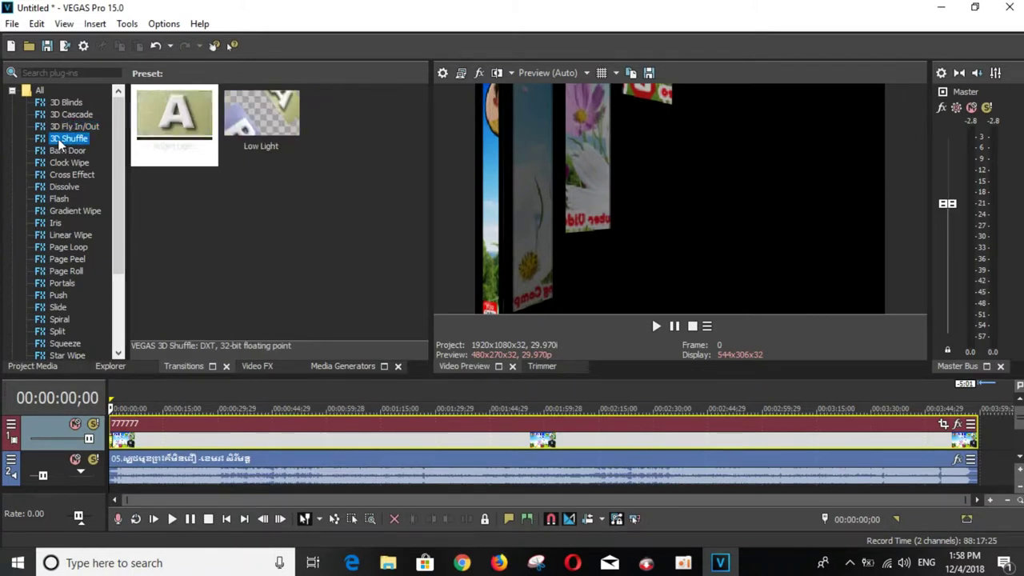
pyautogui.click(61, 152)
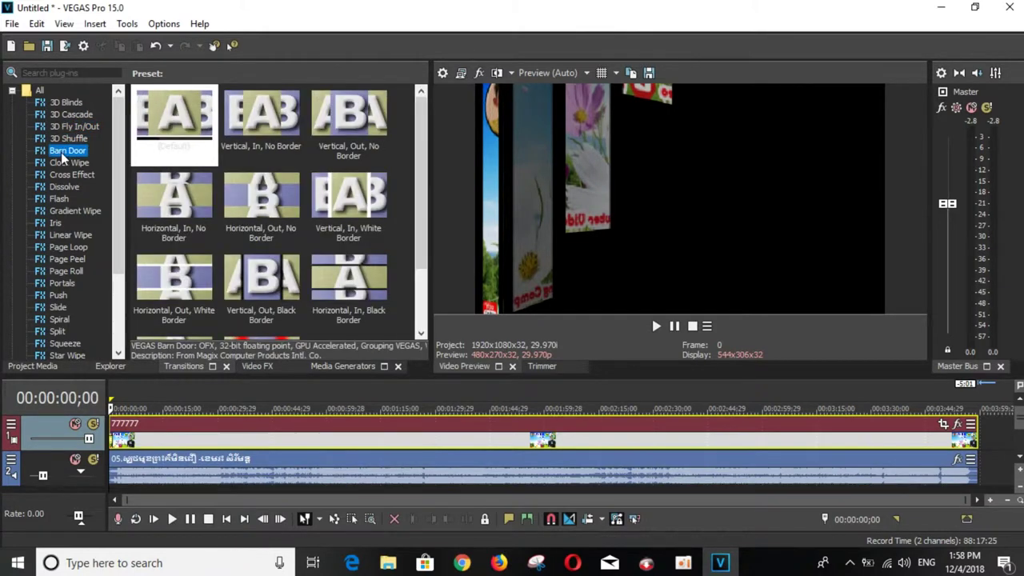
pyautogui.click(64, 164)
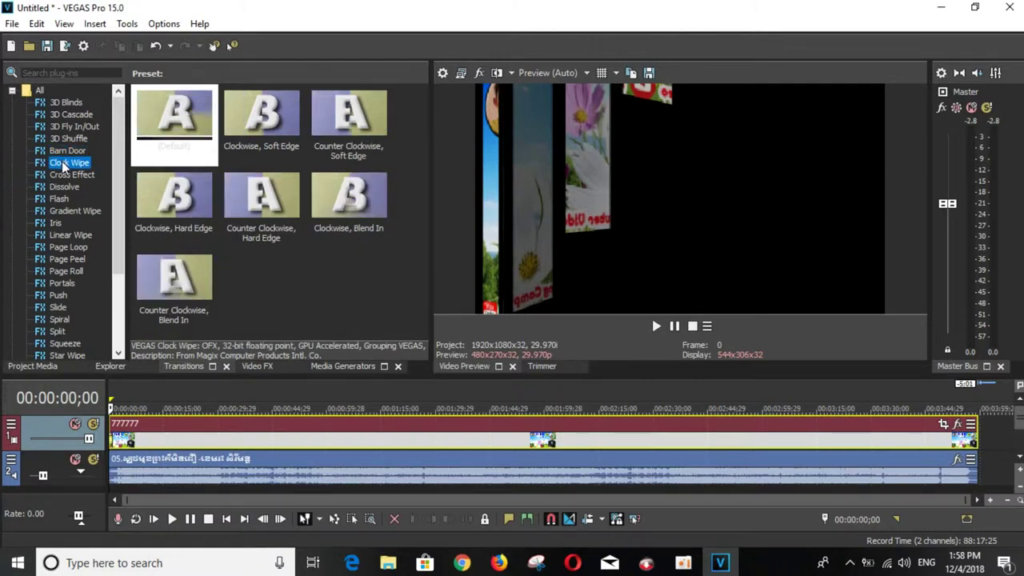
pyautogui.click(63, 177)
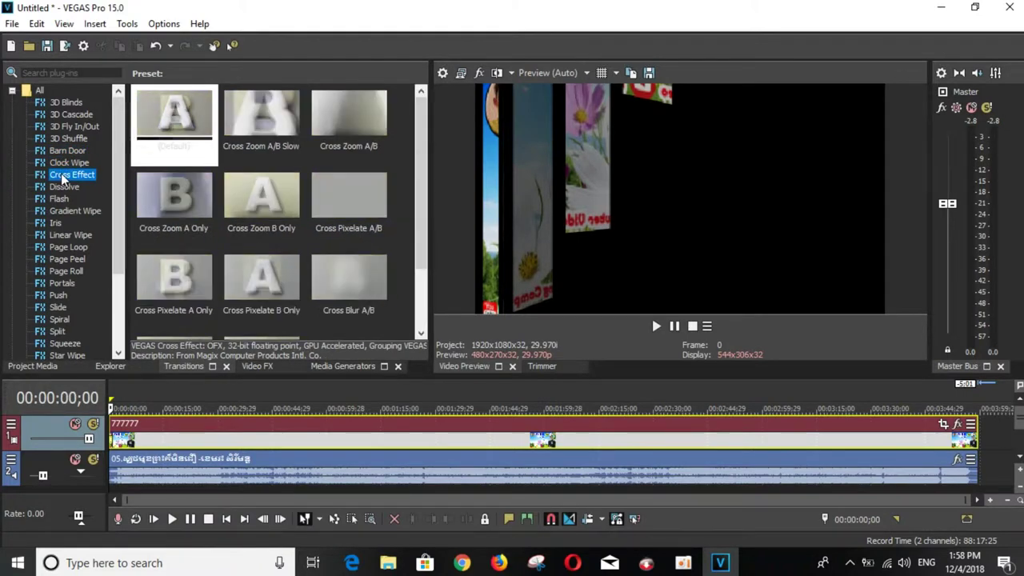
pyautogui.click(56, 189)
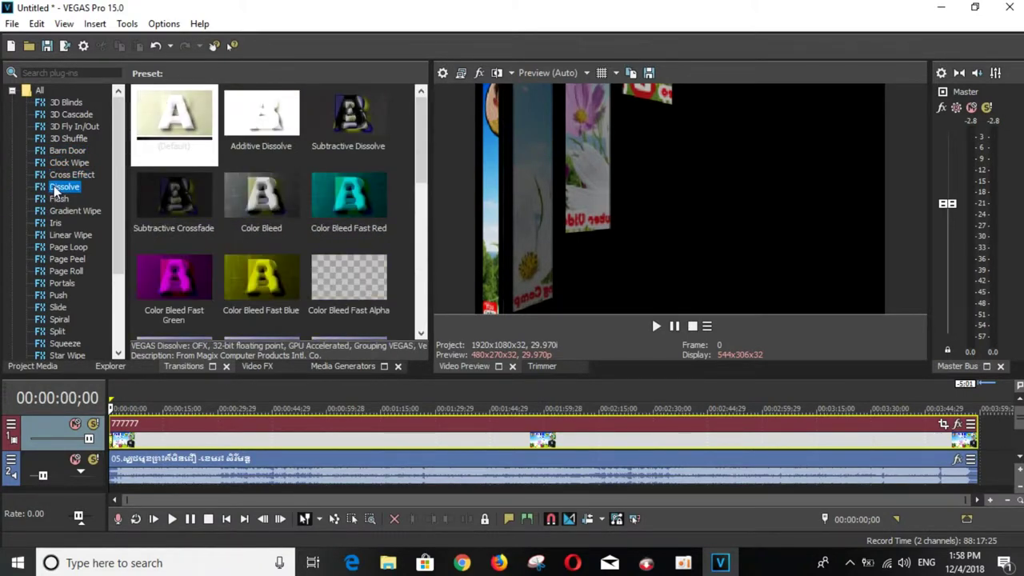
pyautogui.click(56, 197)
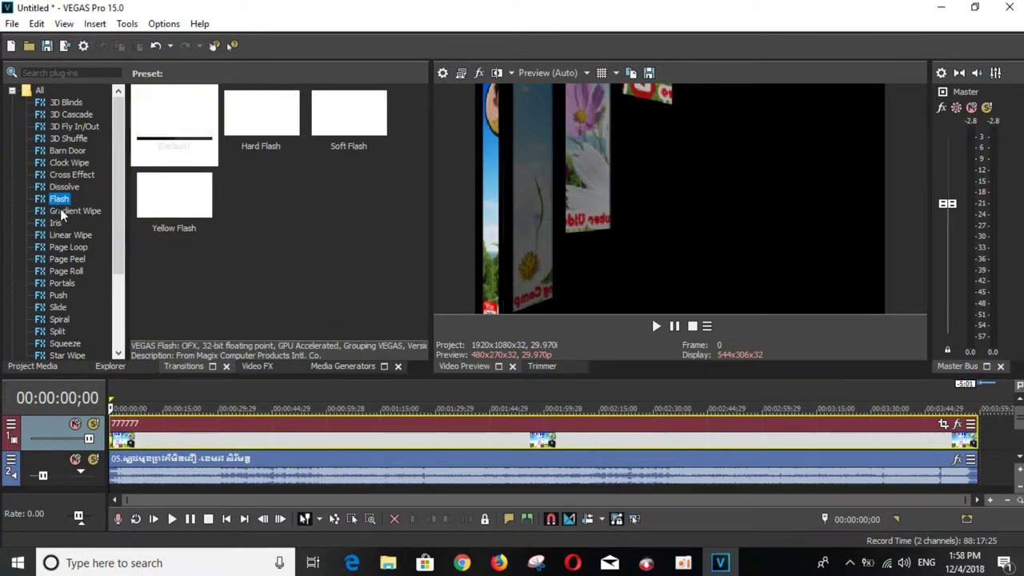
pyautogui.click(60, 210)
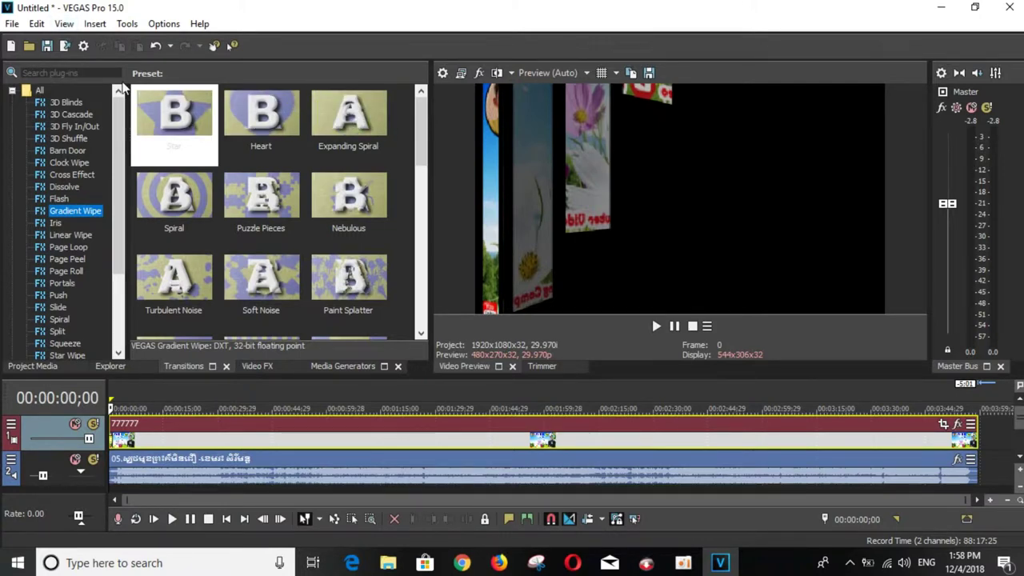
# Open the maxresdefault (1) image from New folder in Downloads and move it to directly after the 777777 image on the video track.
pyautogui.click(12, 23)
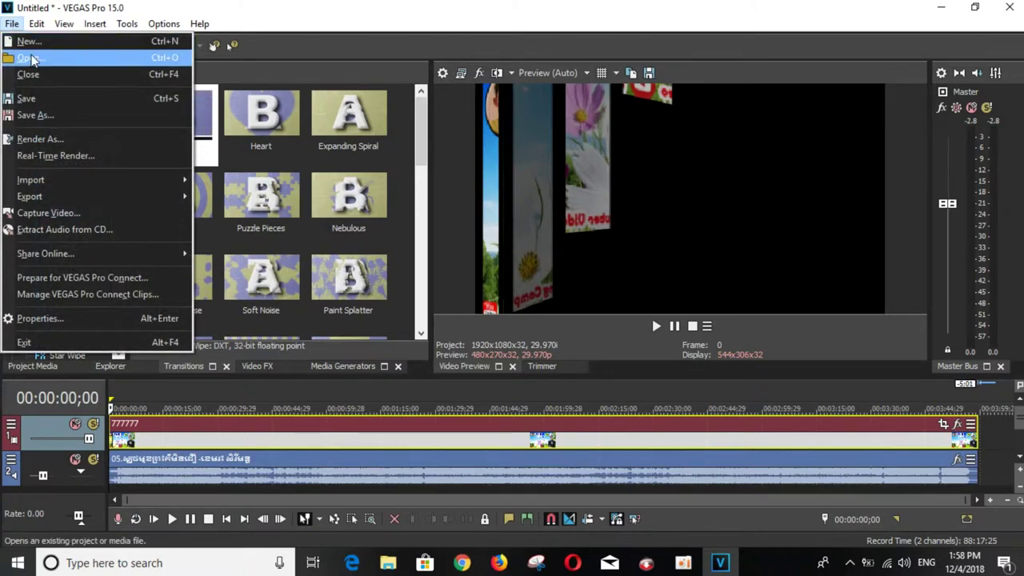
pyautogui.click(30, 58)
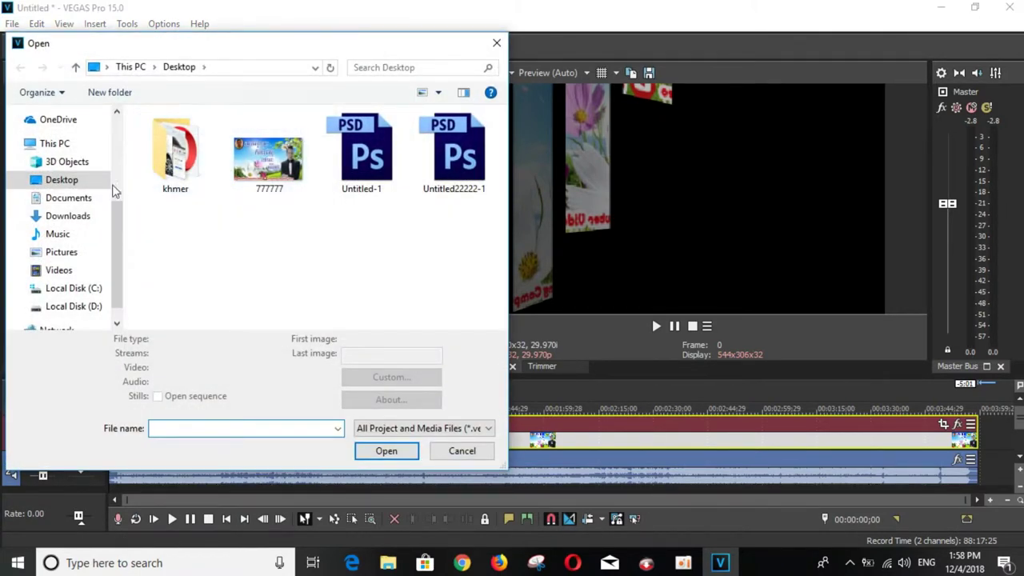
pyautogui.click(69, 197)
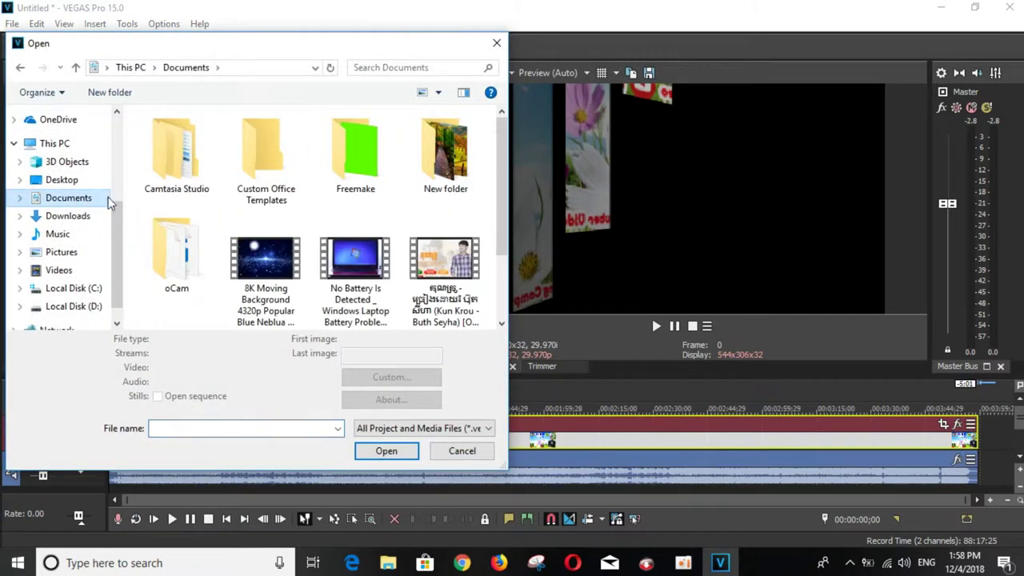
pyautogui.click(69, 216)
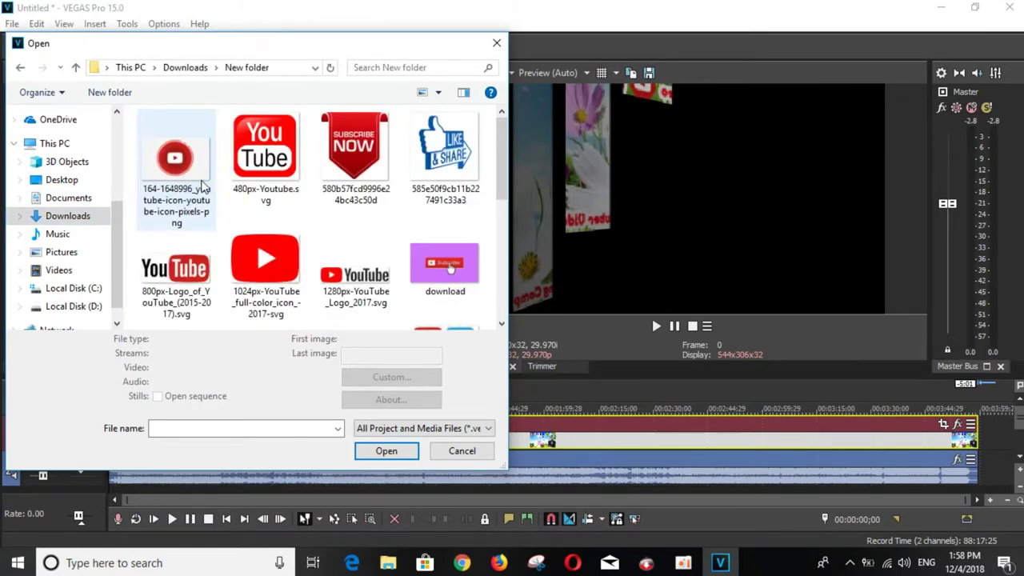
pyautogui.scroll(-5, 326, 189)
pyautogui.scroll(5, 328, 189)
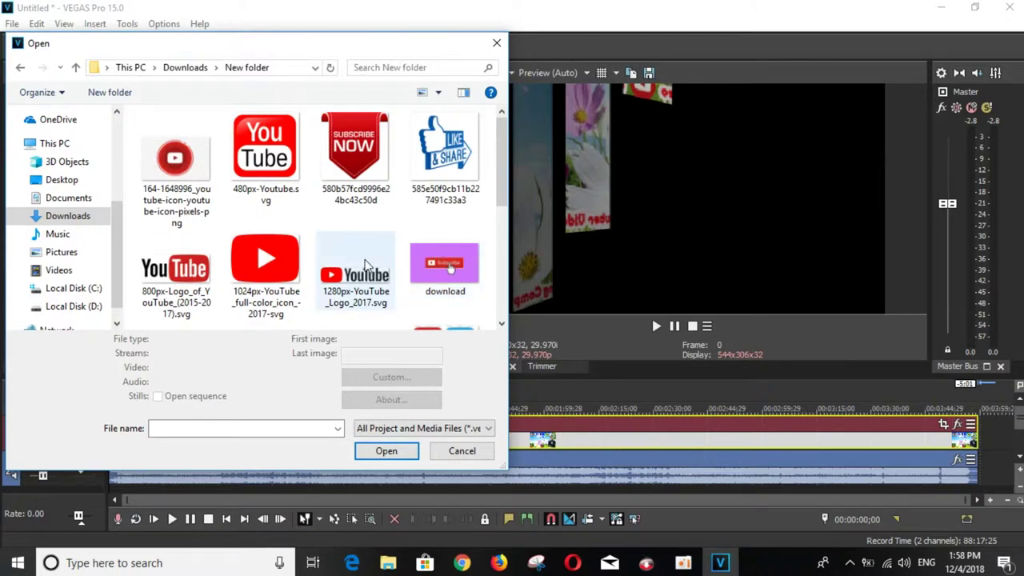
pyautogui.scroll(-3, 436, 254)
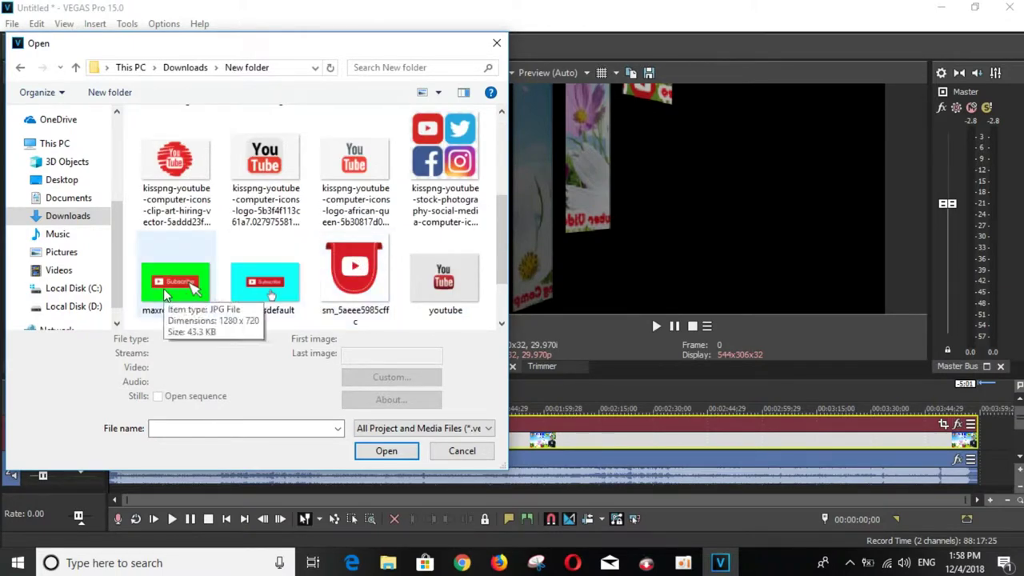
pyautogui.click(163, 288)
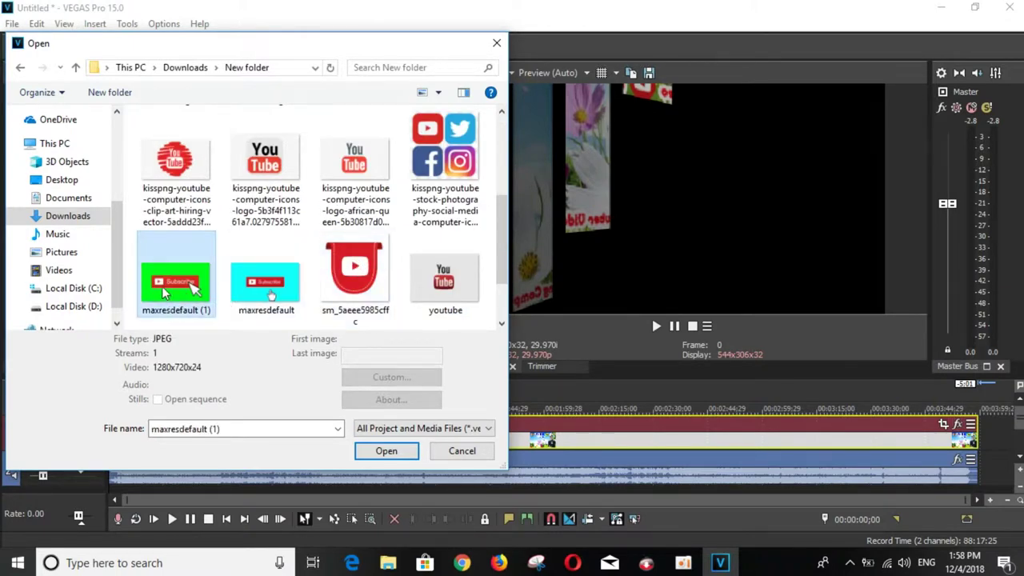
pyautogui.click(386, 450)
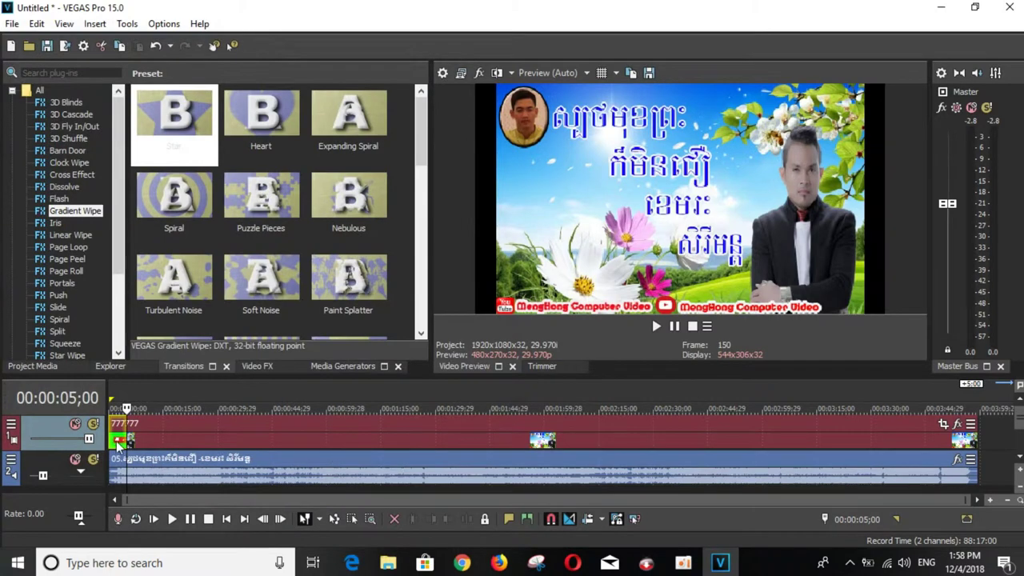
pyautogui.moveTo(118, 445); pyautogui.dragTo(986, 451)
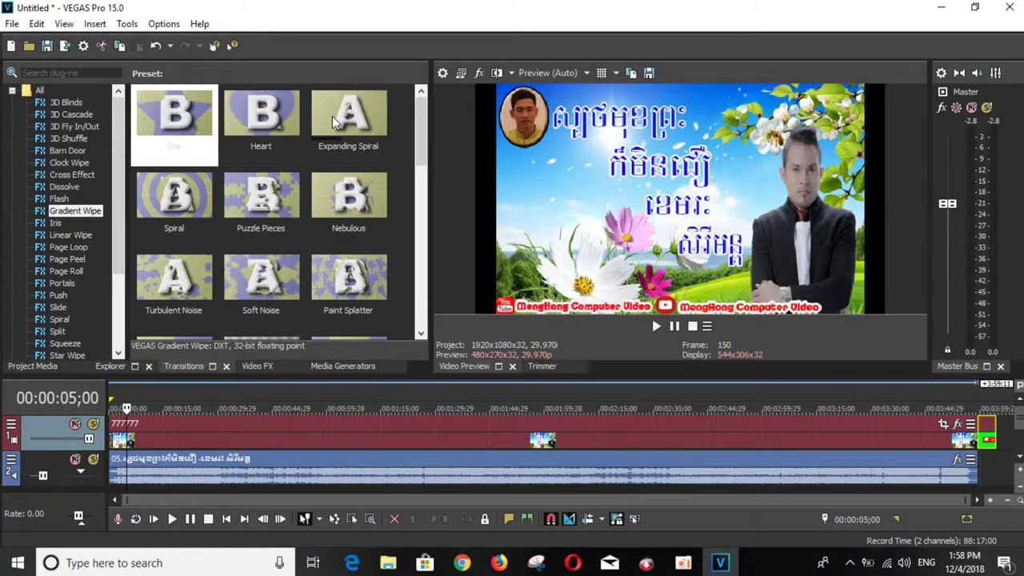
# Add Gradient Wipe transitions, Expanding Spiral between the two images and Vertical Alternating Bars at the end of the Subscribe image, keeping their default settings.
pyautogui.moveTo(335, 120)
pyautogui.mouseDown()
pyautogui.moveTo(574, 337)
pyautogui.moveTo(907, 409)
pyautogui.moveTo(974, 438)
pyautogui.mouseUp()
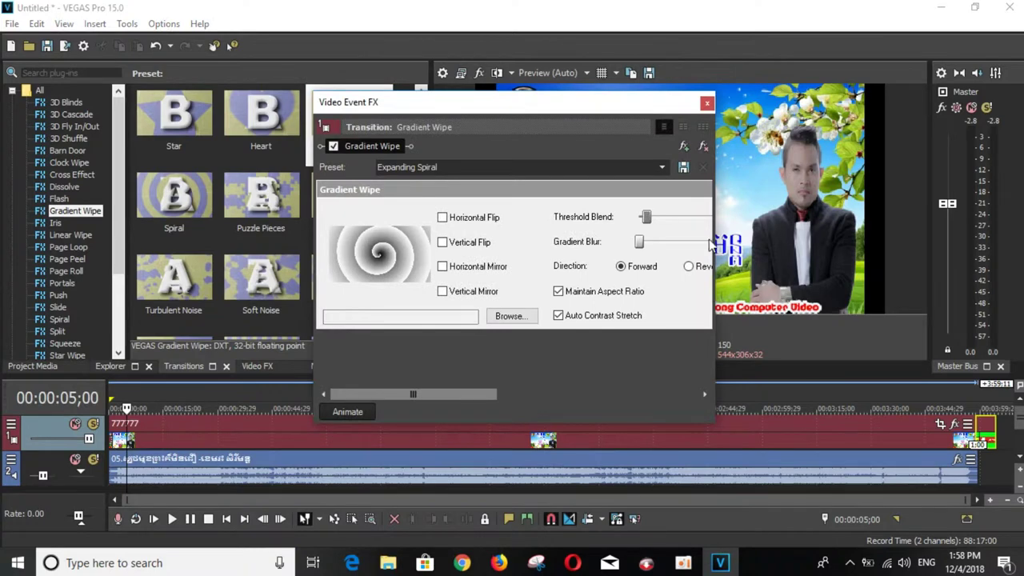
pyautogui.click(708, 104)
pyautogui.scroll(-5, 318, 210)
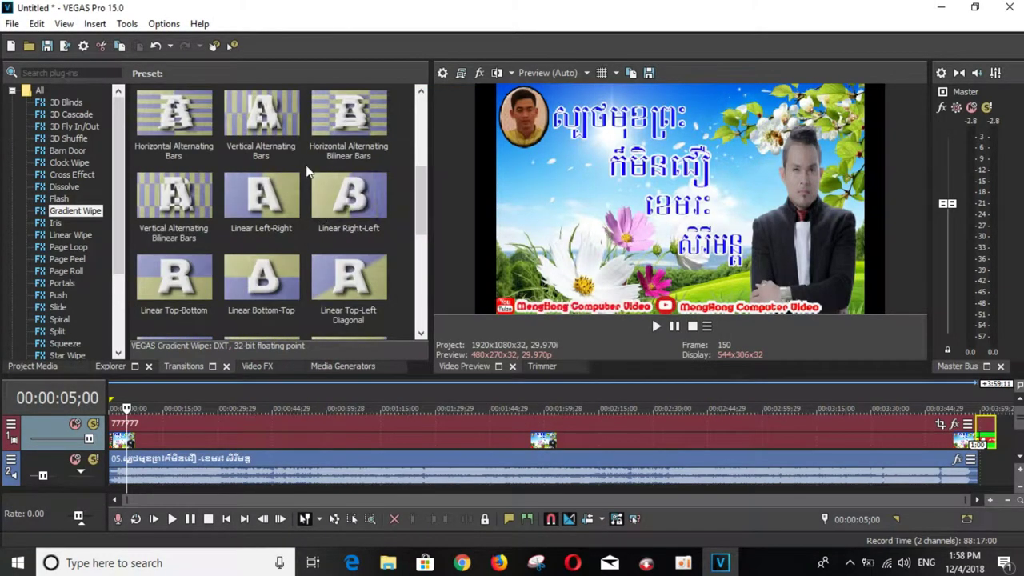
pyautogui.moveTo(264, 124); pyautogui.dragTo(996, 437)
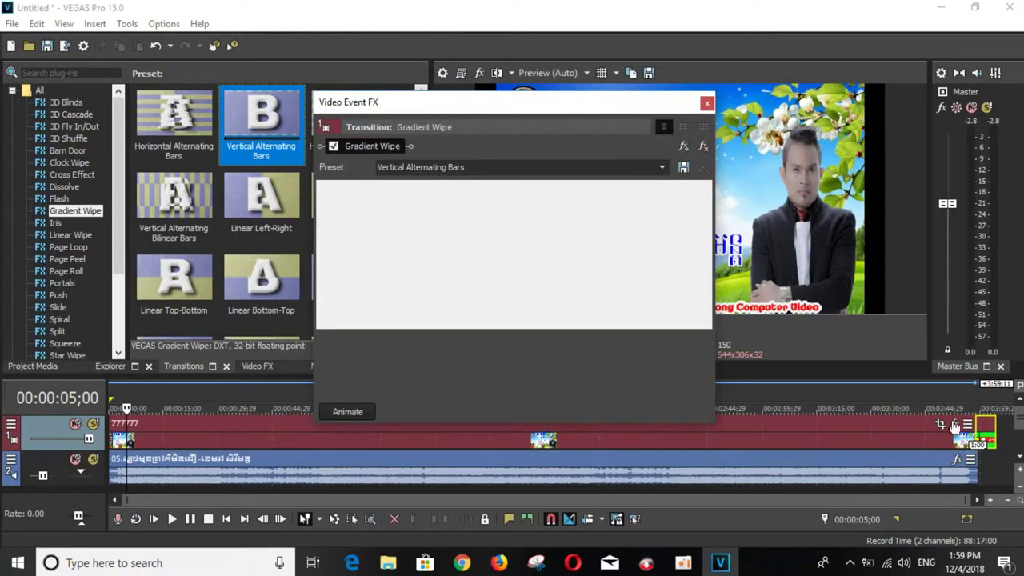
pyautogui.click(707, 103)
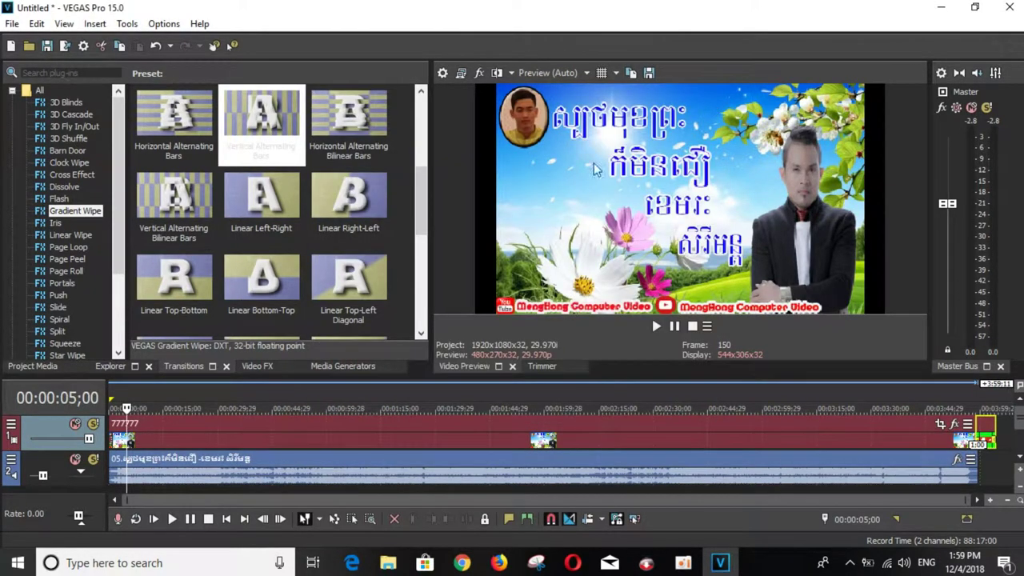
# Preview both Gradient Wipe transitions around the Subscribe image at the project's end and return the playhead to the start.
pyautogui.click(244, 519)
pyautogui.moveTo(998, 475); pyautogui.dragTo(971, 476)
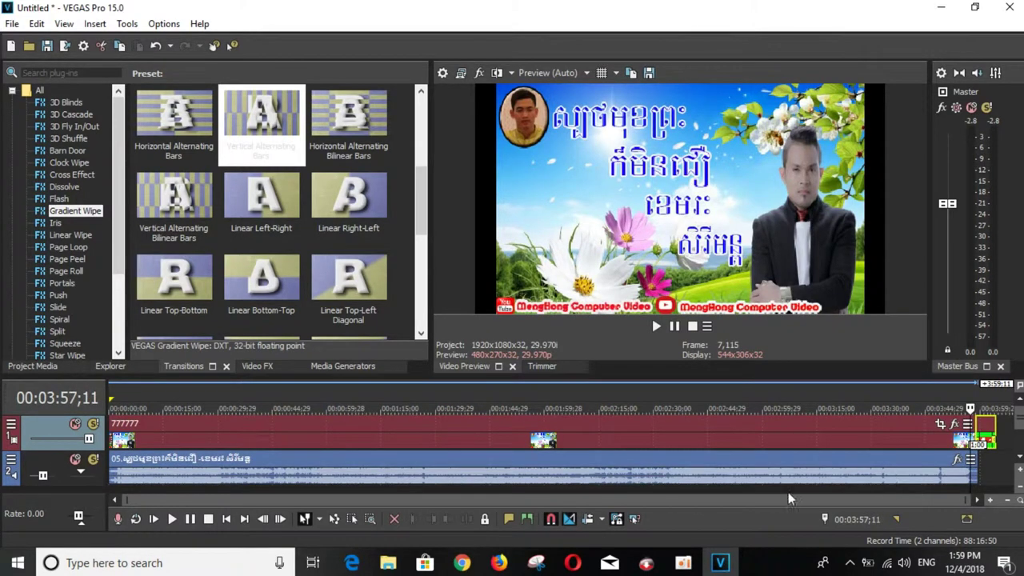
pyautogui.click(189, 520)
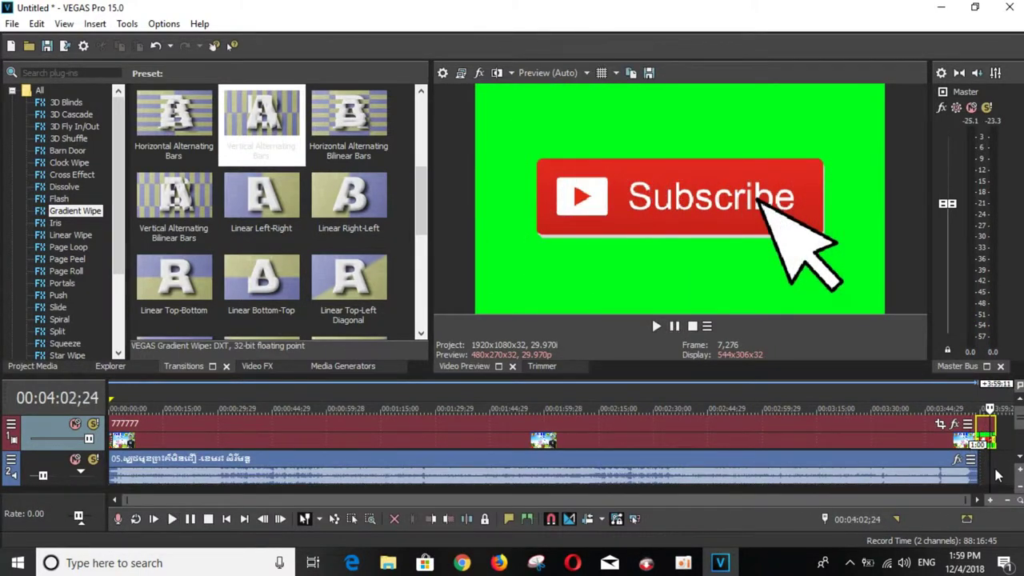
pyautogui.moveTo(990, 472); pyautogui.dragTo(965, 477)
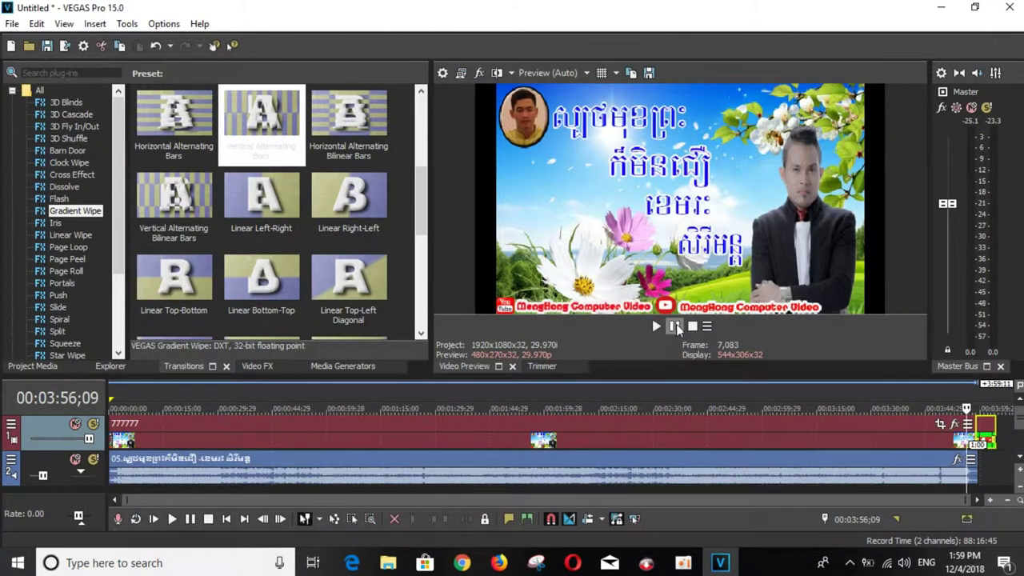
pyautogui.click(674, 326)
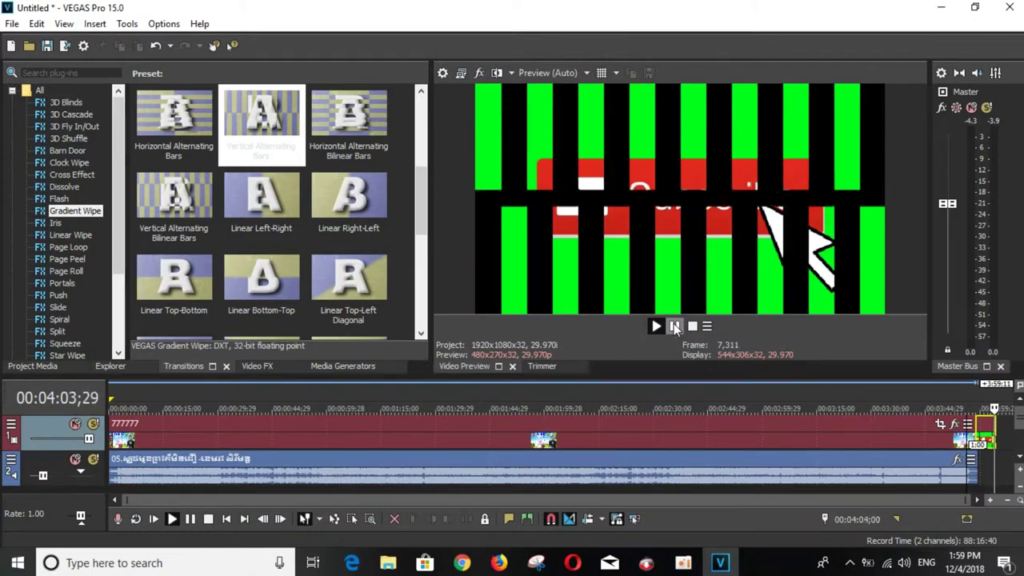
pyautogui.click(675, 326)
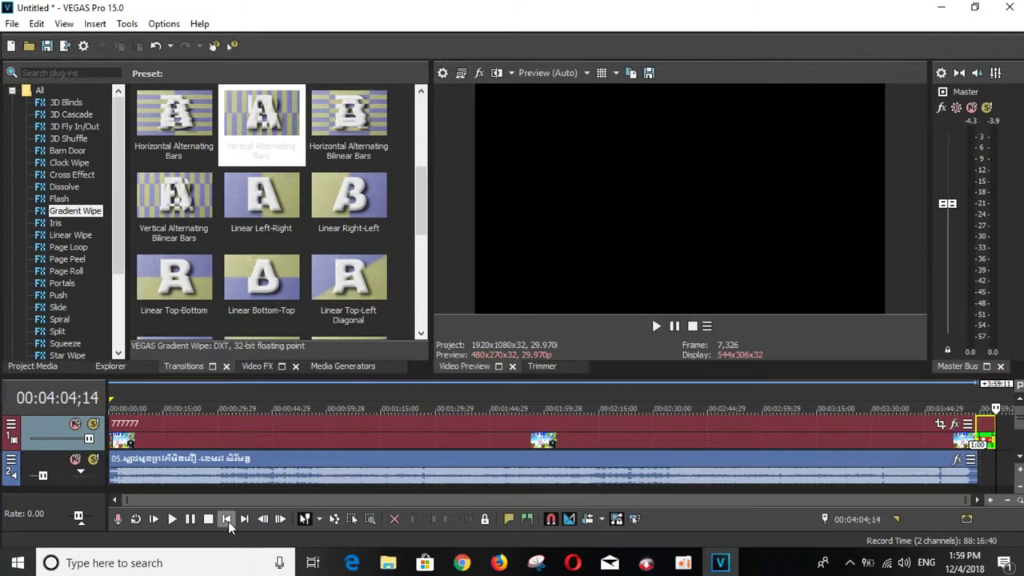
pyautogui.click(227, 519)
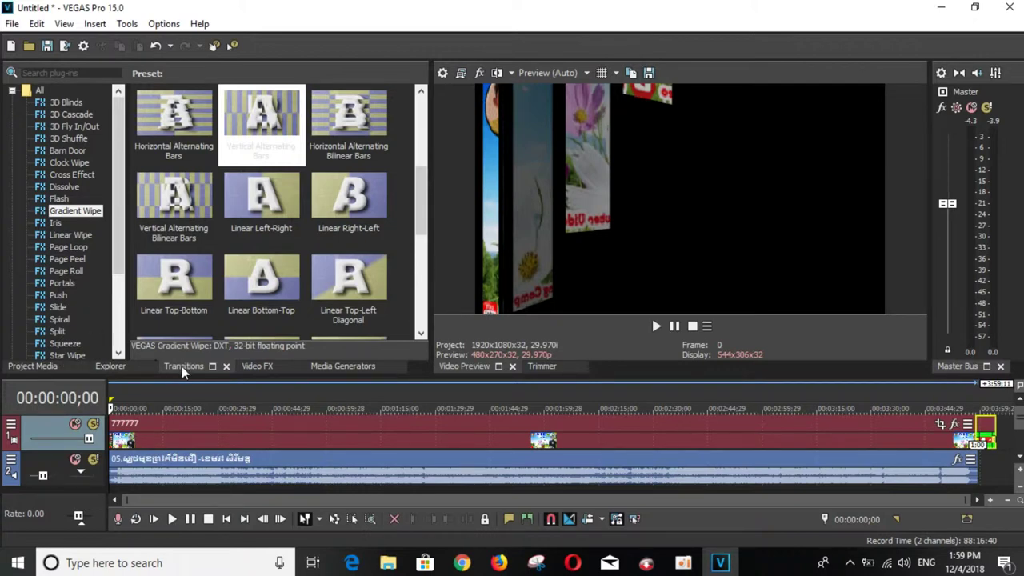
pyautogui.click(256, 365)
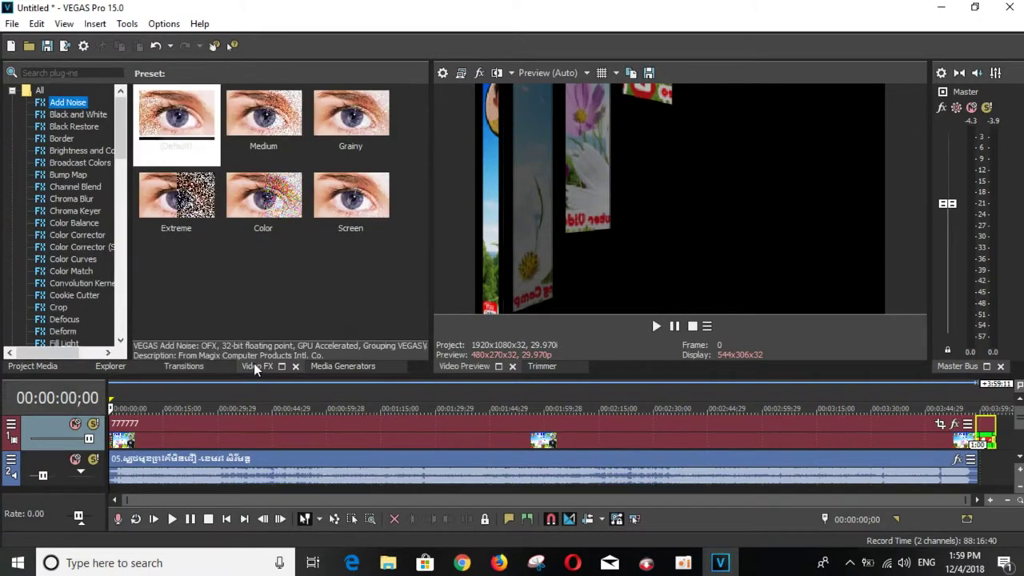
pyautogui.click(344, 359)
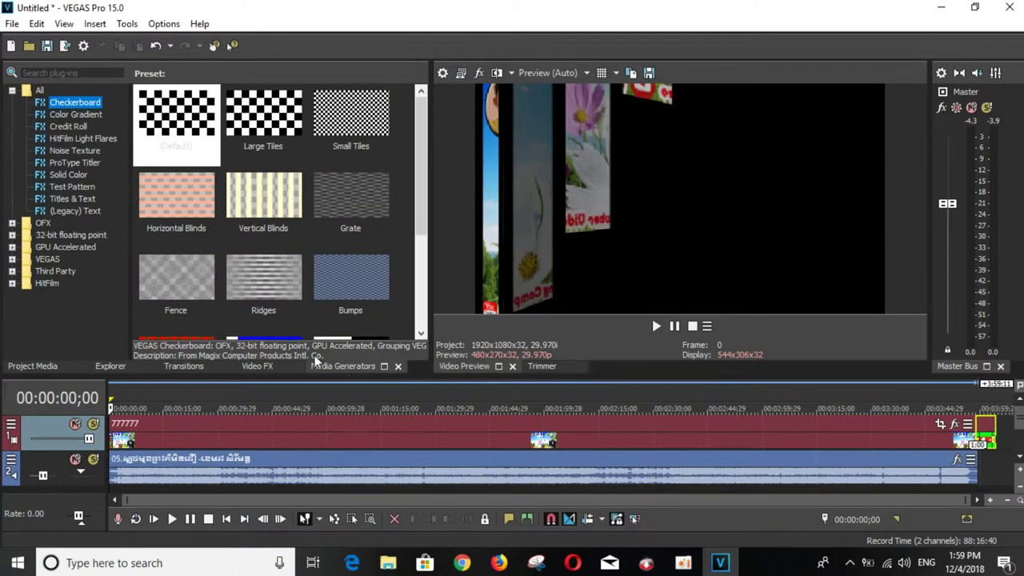
pyautogui.click(33, 366)
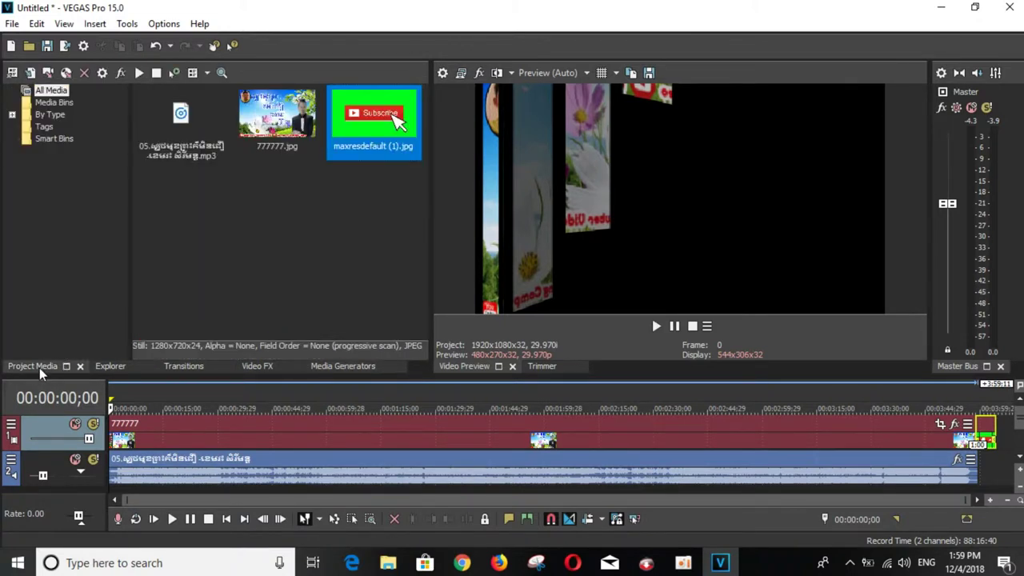
pyautogui.click(112, 366)
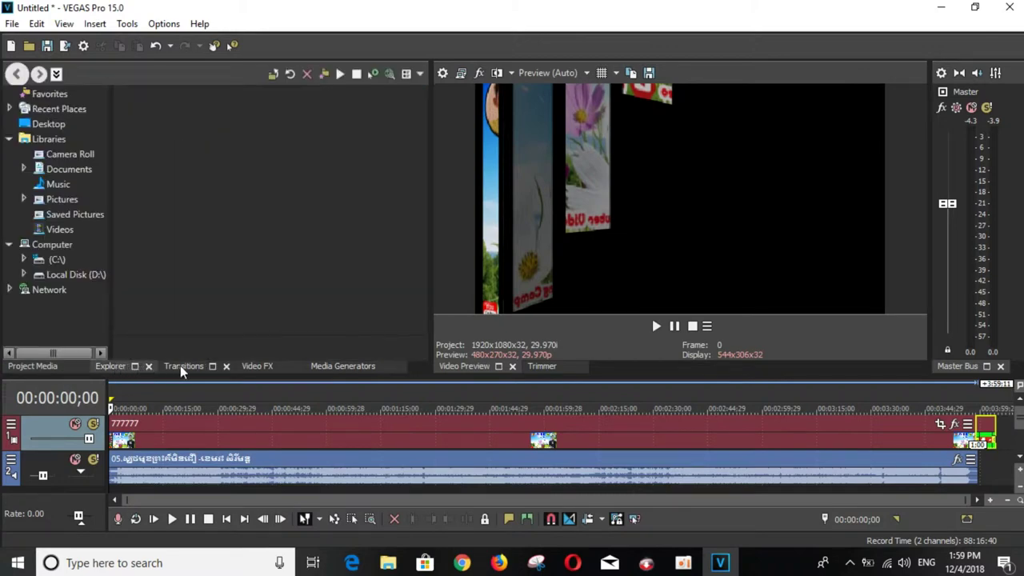
pyautogui.click(181, 365)
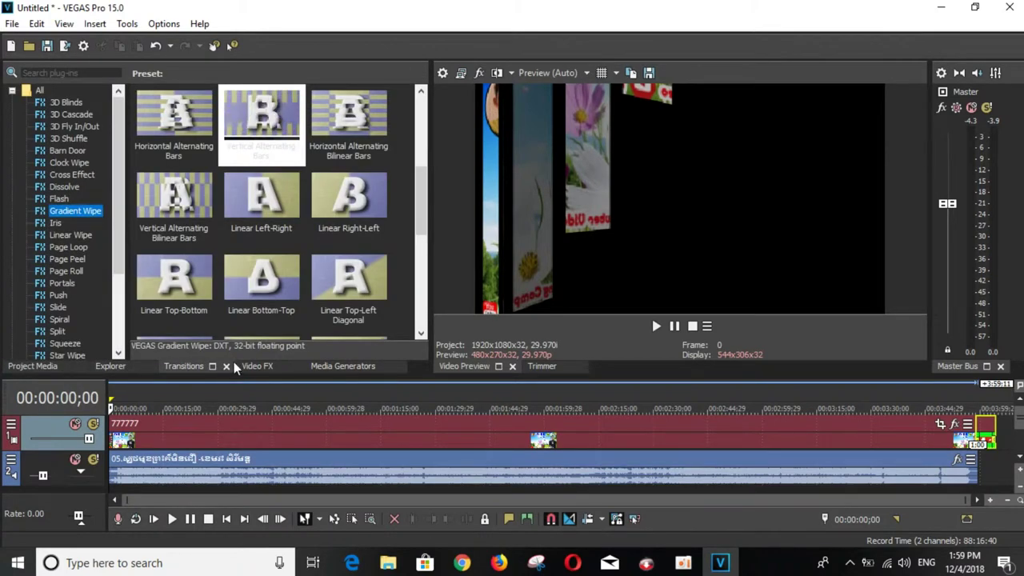
# Examine the Video FX presets, media generators, Explorer and Project Media contents and return to the transitions.
pyautogui.click(254, 366)
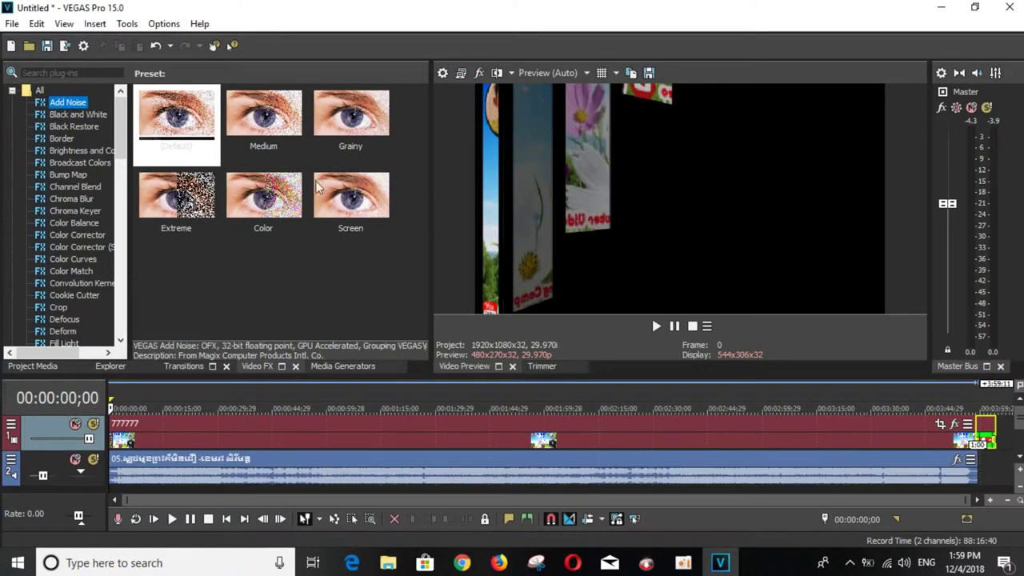
pyautogui.click(183, 366)
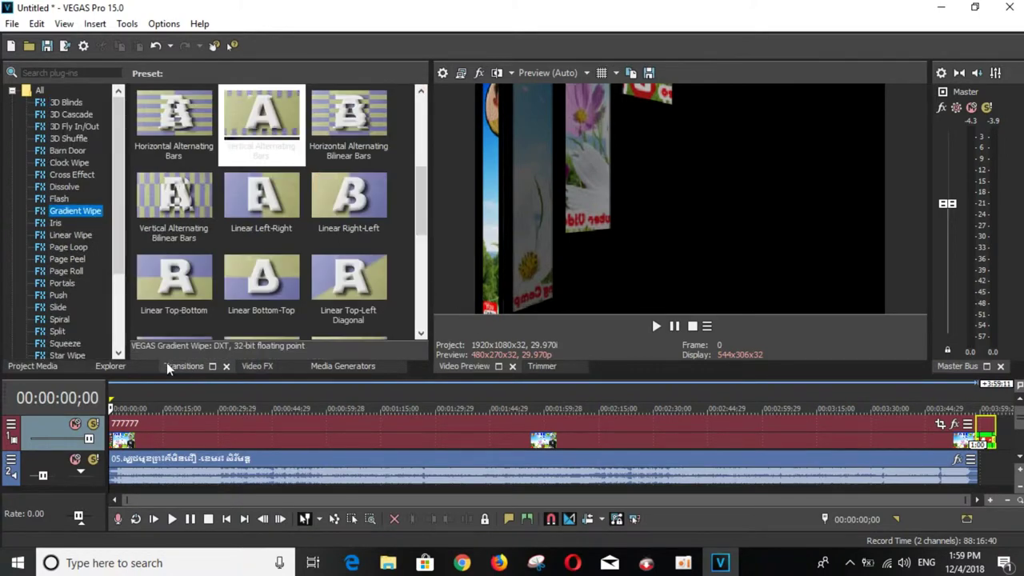
pyautogui.click(117, 364)
pyautogui.doubleClick(282, 366)
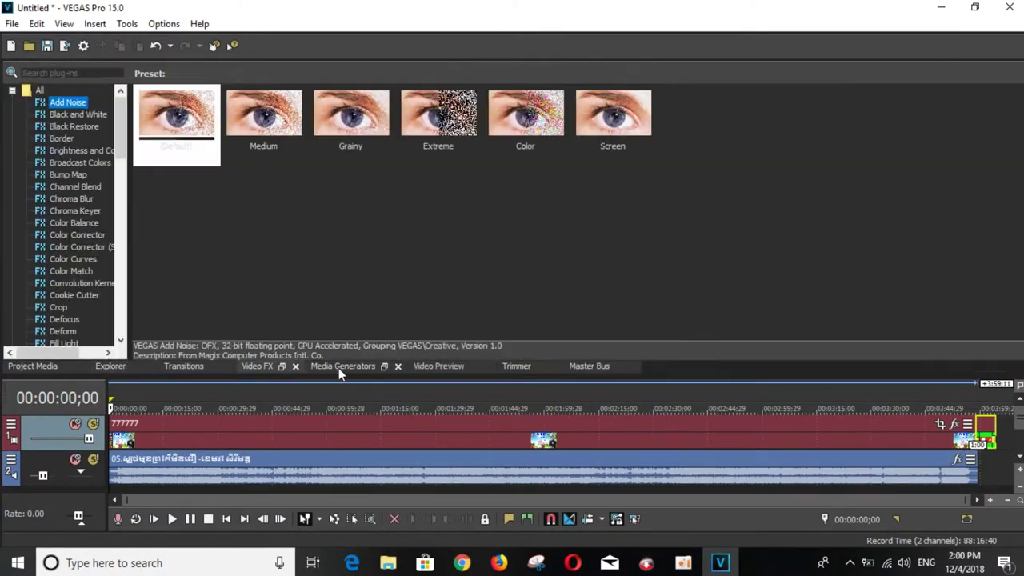
pyautogui.click(281, 365)
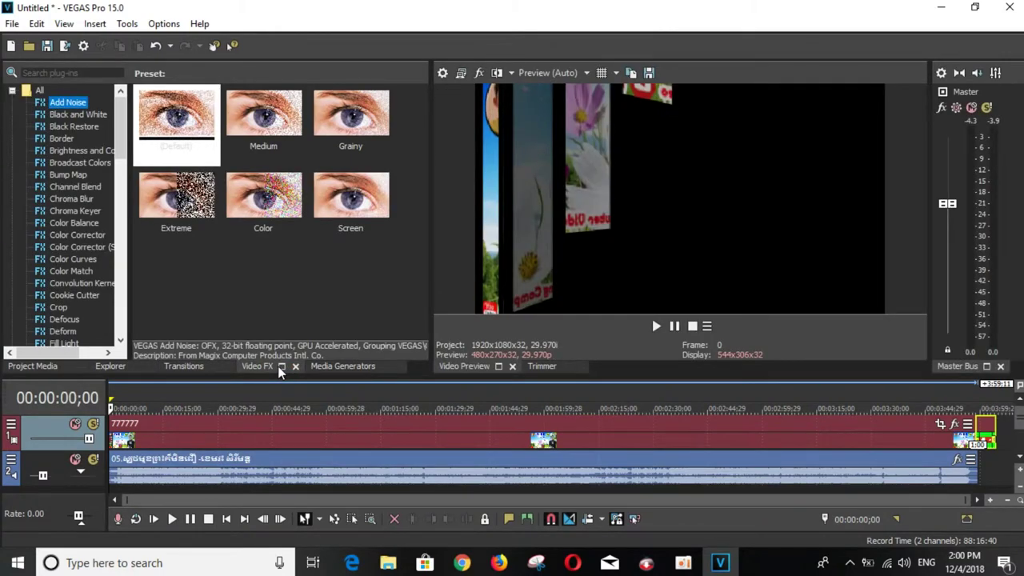
pyautogui.click(330, 364)
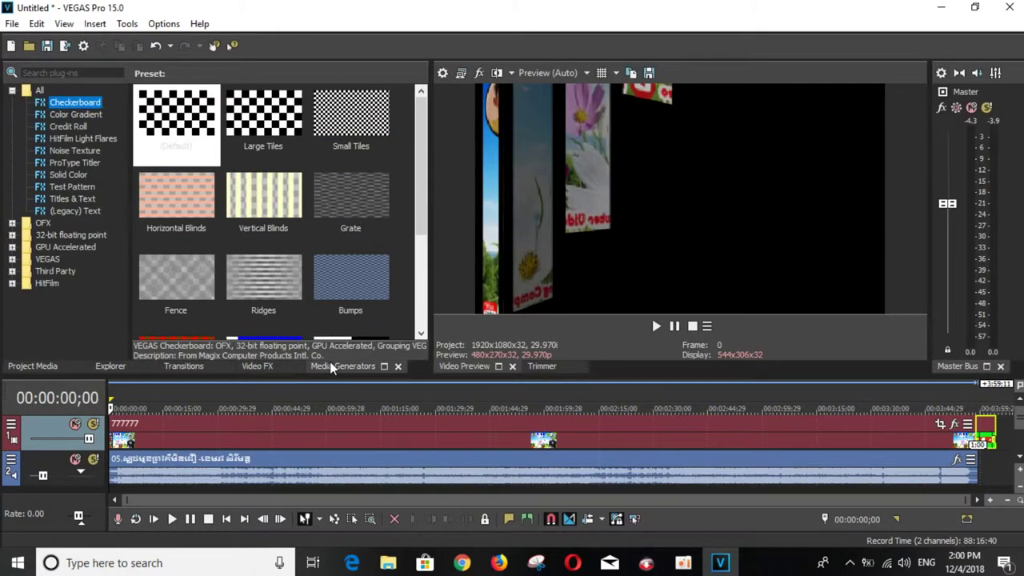
pyautogui.click(252, 366)
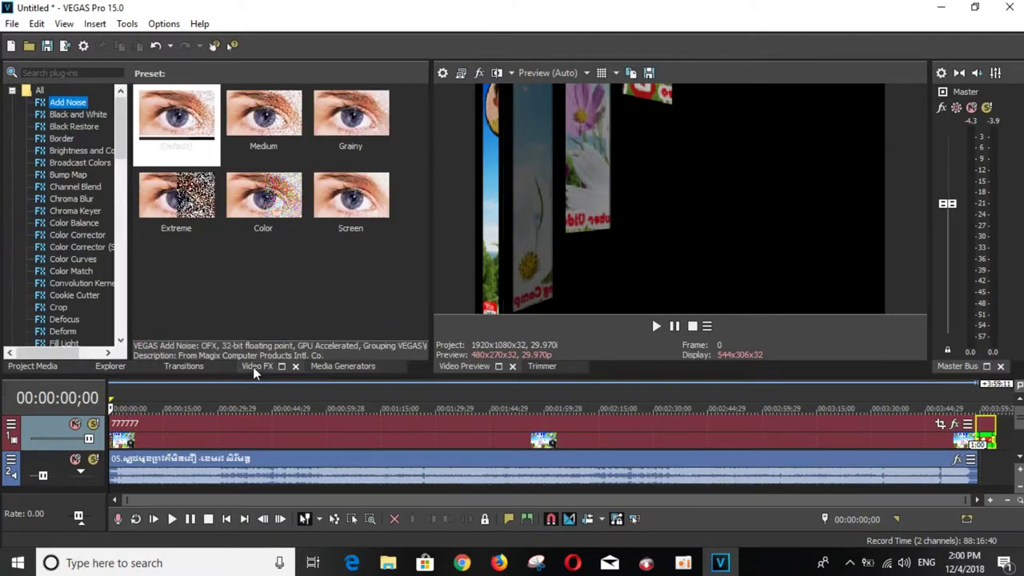
pyautogui.click(186, 367)
pyautogui.click(110, 366)
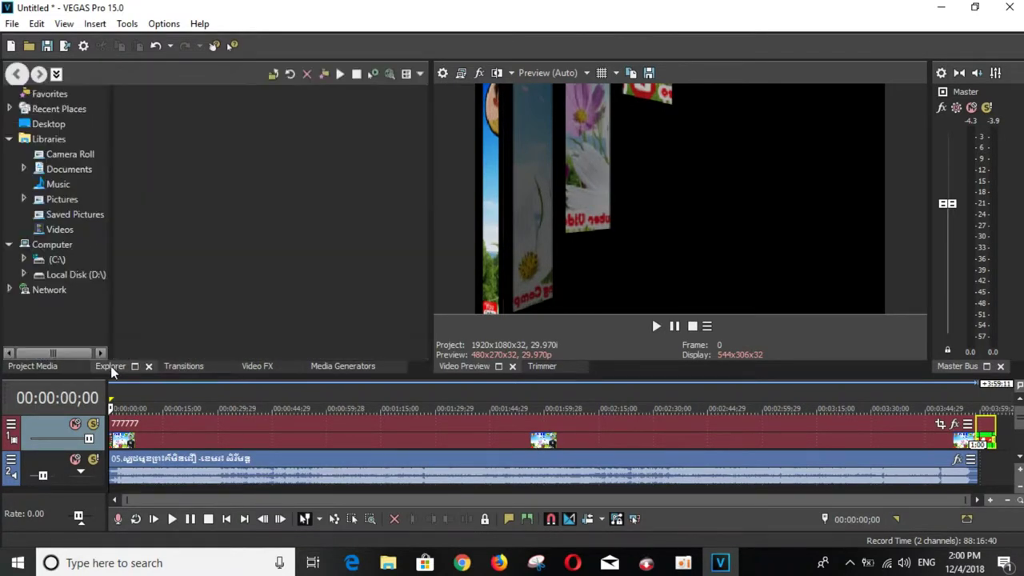
pyautogui.click(37, 366)
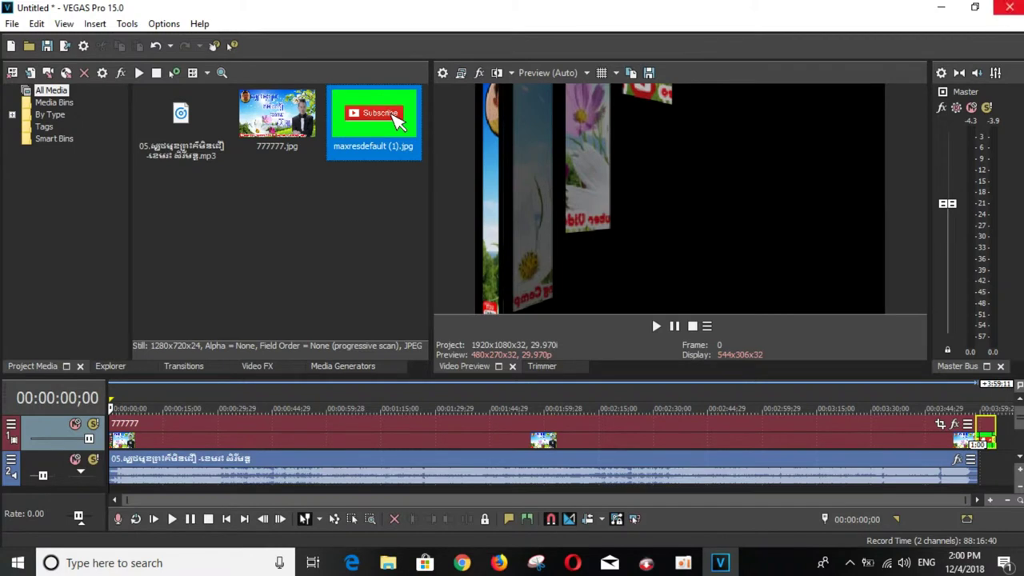
pyautogui.click(104, 368)
pyautogui.click(180, 366)
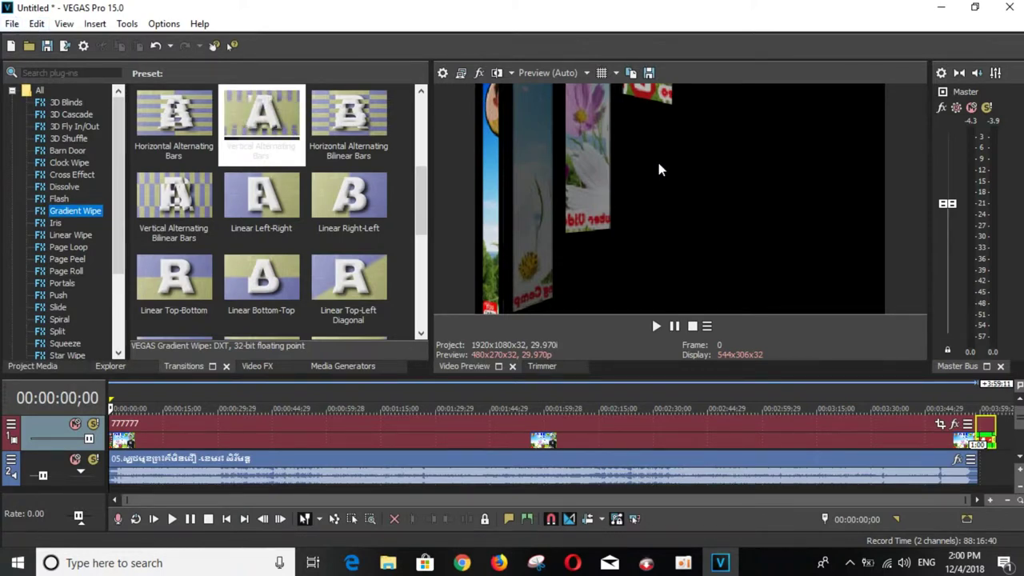
# Preview the opening seconds of the project, pause the playback and return the playhead to the start.
pyautogui.click(673, 327)
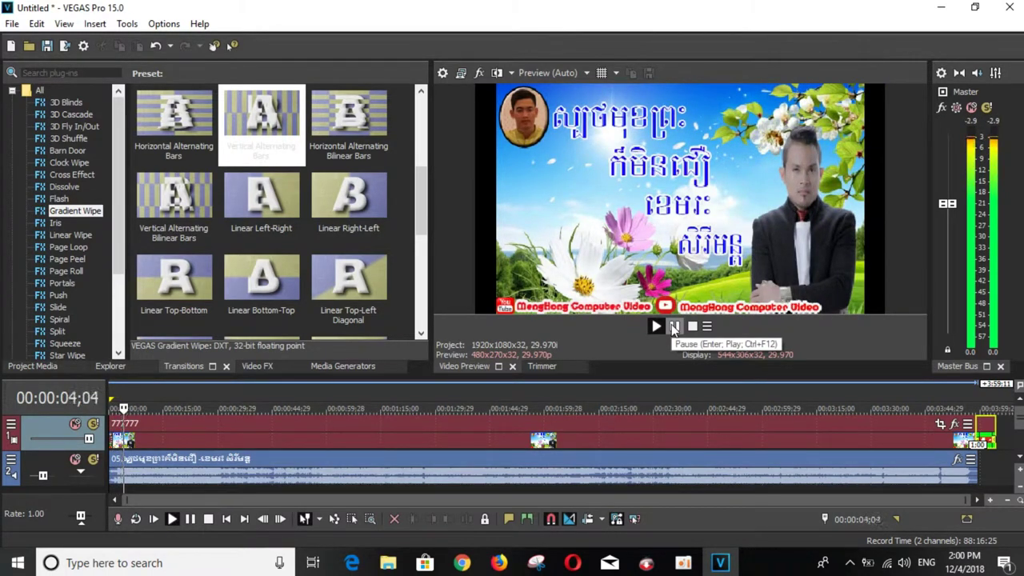
pyautogui.click(676, 327)
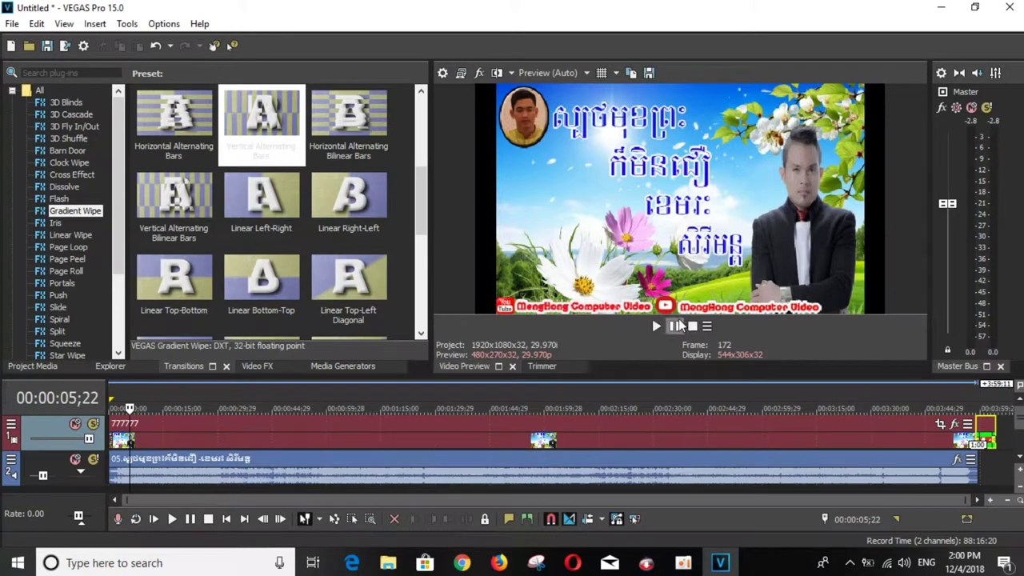
pyautogui.click(226, 518)
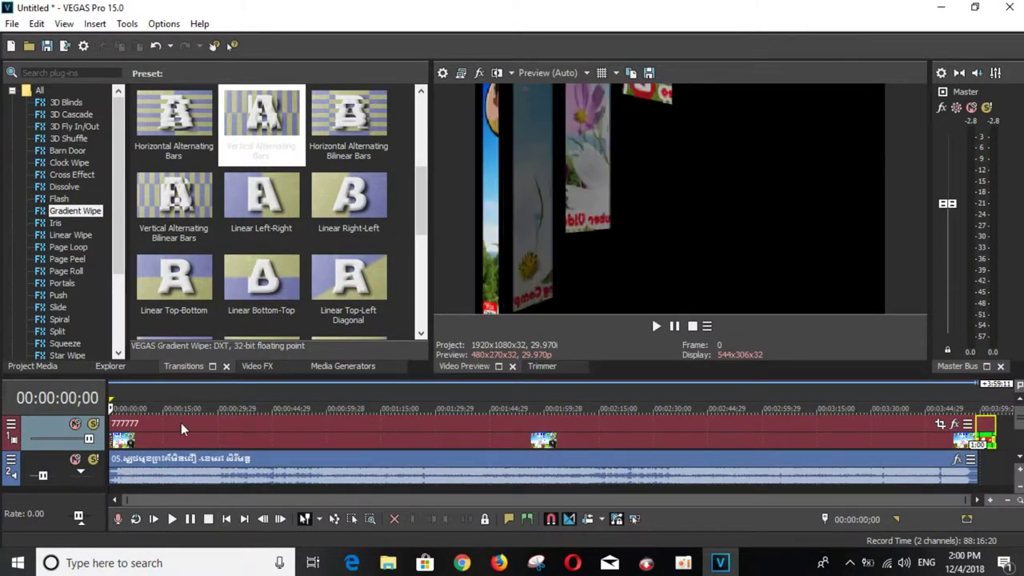
# Set up a render of the project and browse to the Documents folder as the output location.
pyautogui.click(12, 24)
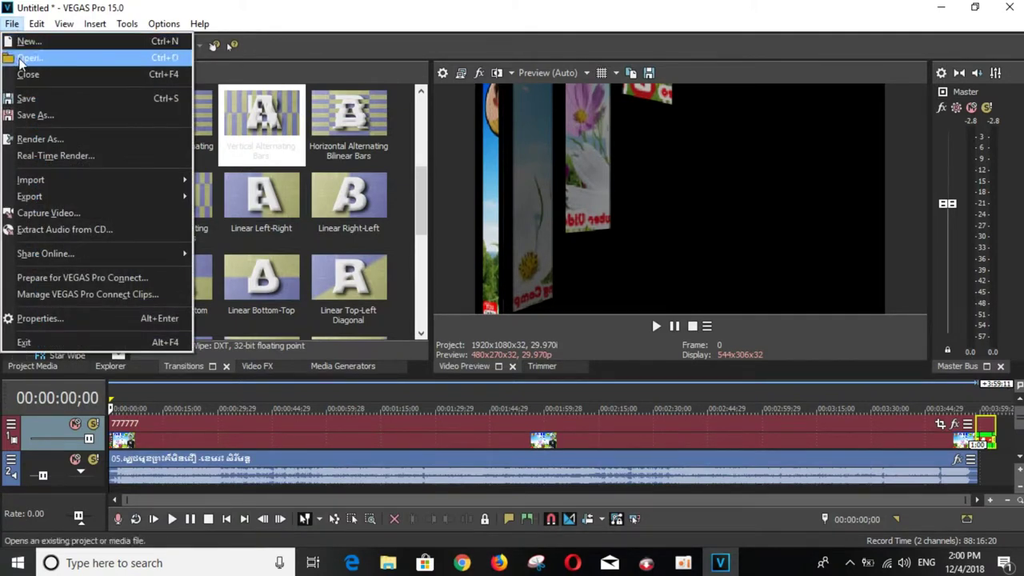
pyautogui.click(40, 140)
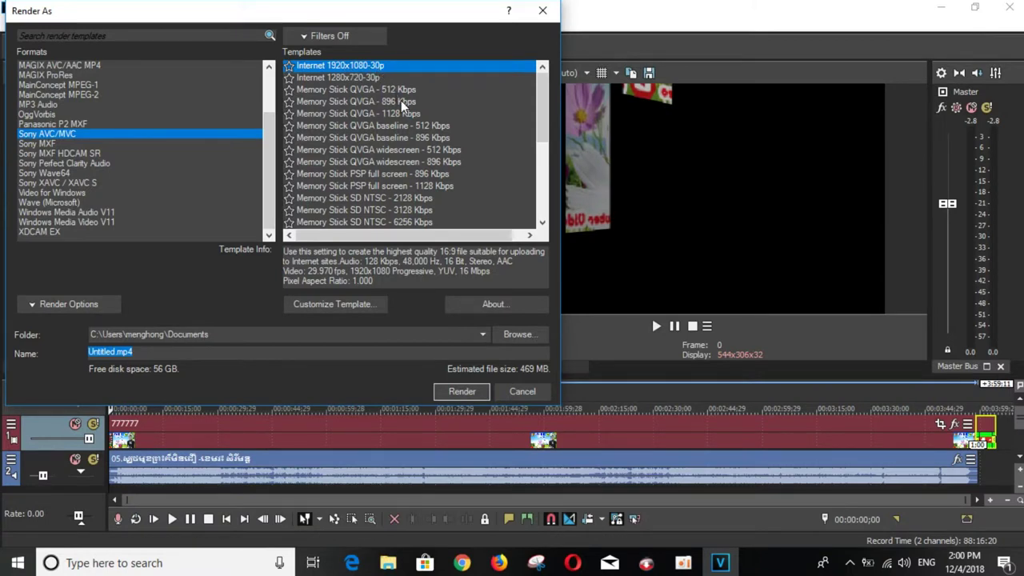
pyautogui.click(516, 334)
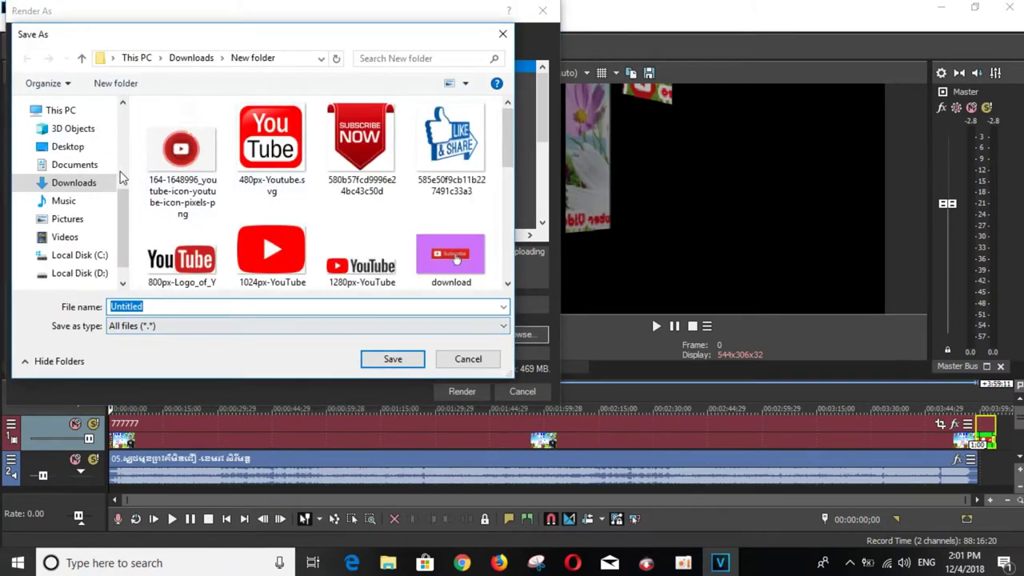
pyautogui.click(76, 167)
pyautogui.click(144, 304)
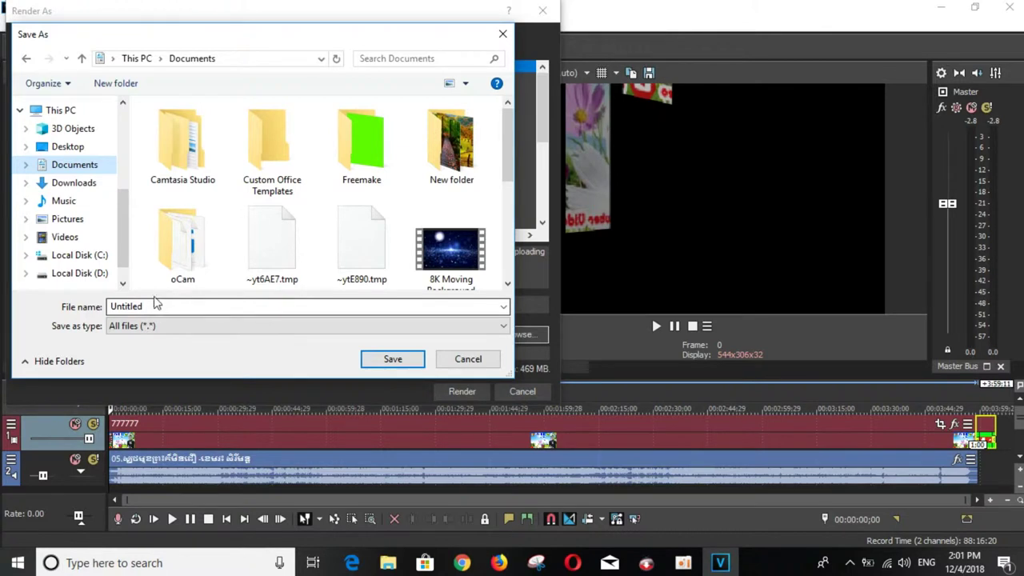
pyautogui.click(80, 184)
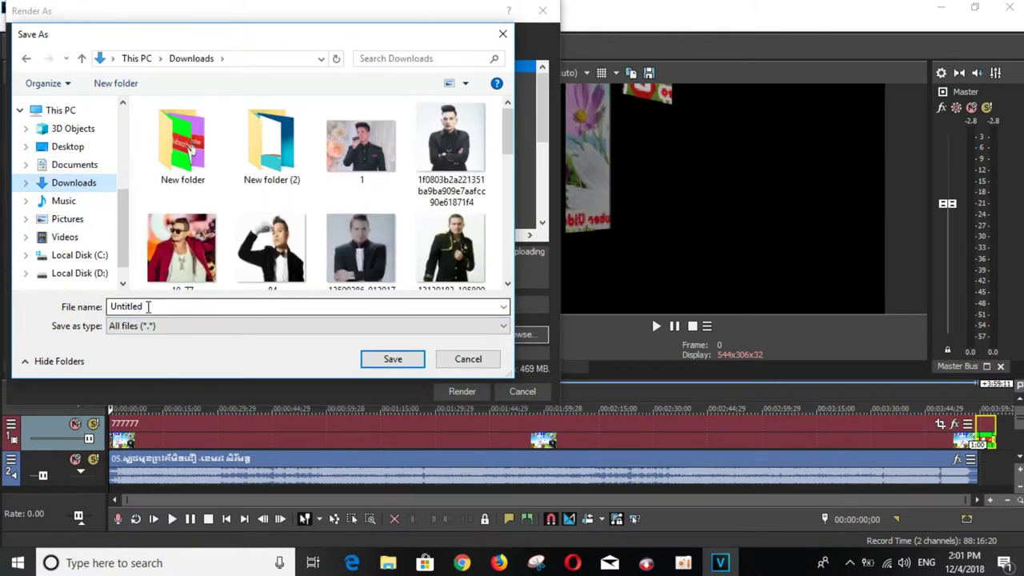
pyautogui.click(80, 165)
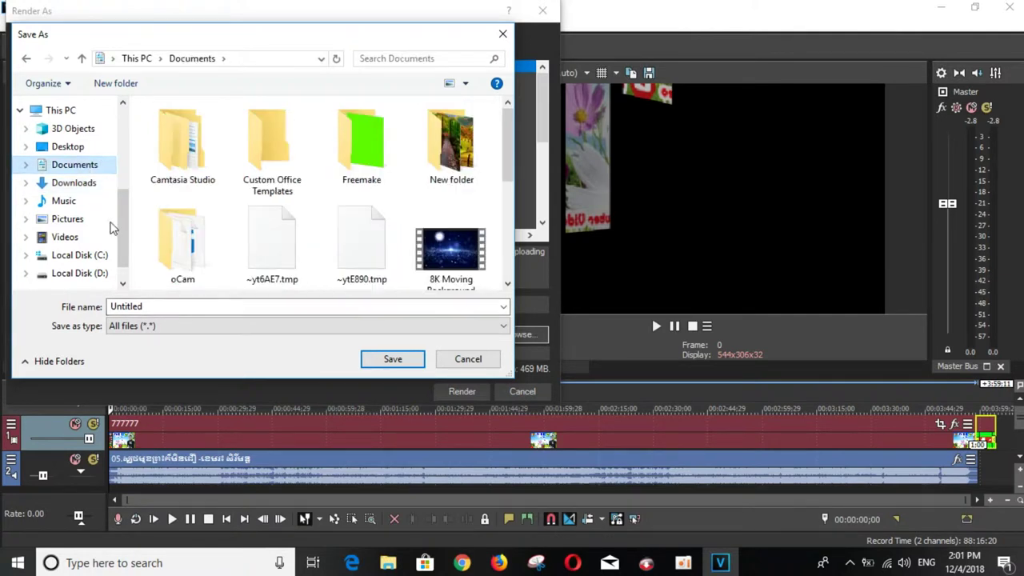
# Replace the output file name with the Khmer song title ស្បថមុខព្រះក៏មិនជឿ.
pyautogui.doubleClick(156, 310)
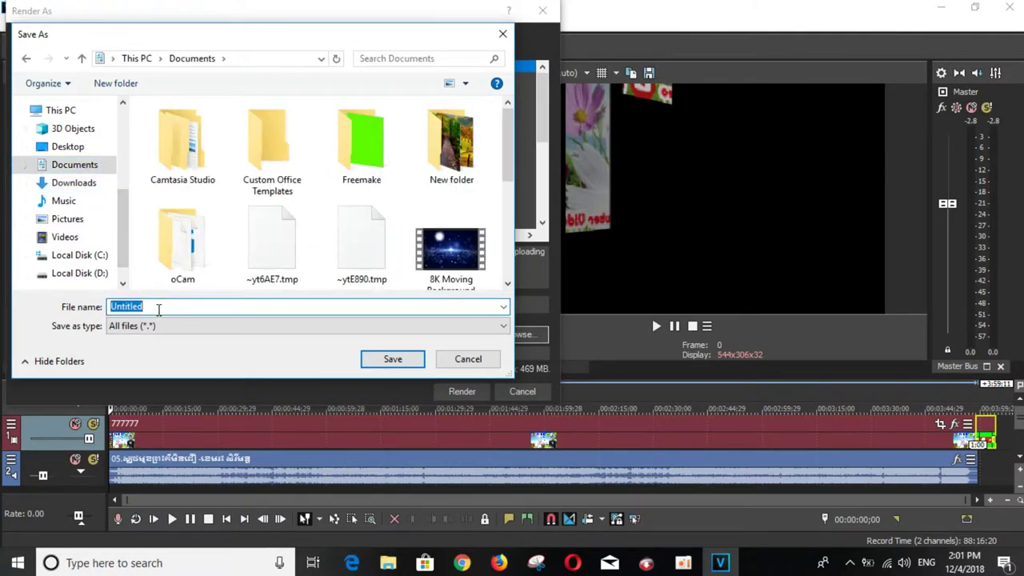
pyautogui.press('BackSpace')
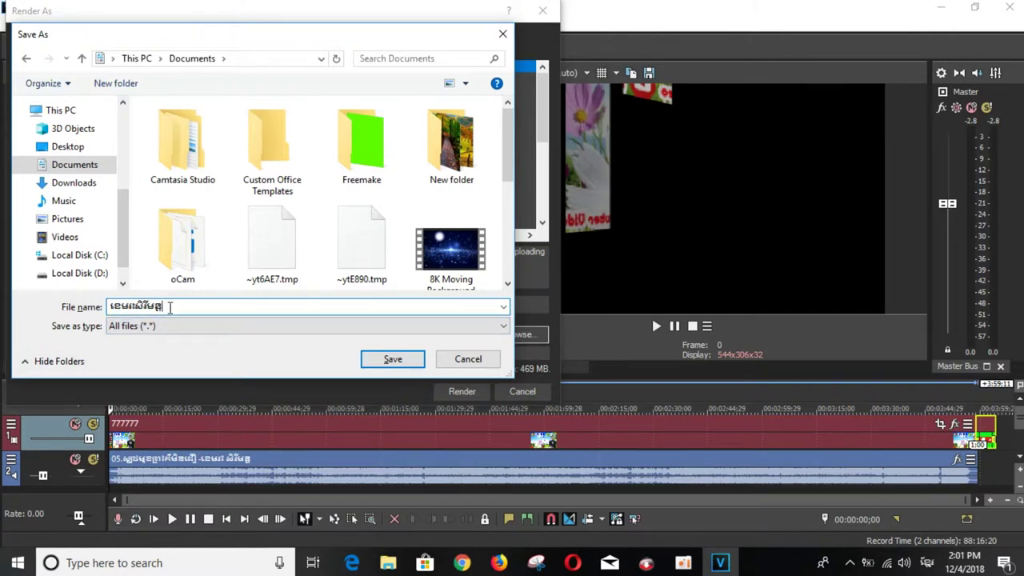
pyautogui.moveTo(169, 308); pyautogui.dragTo(108, 307)
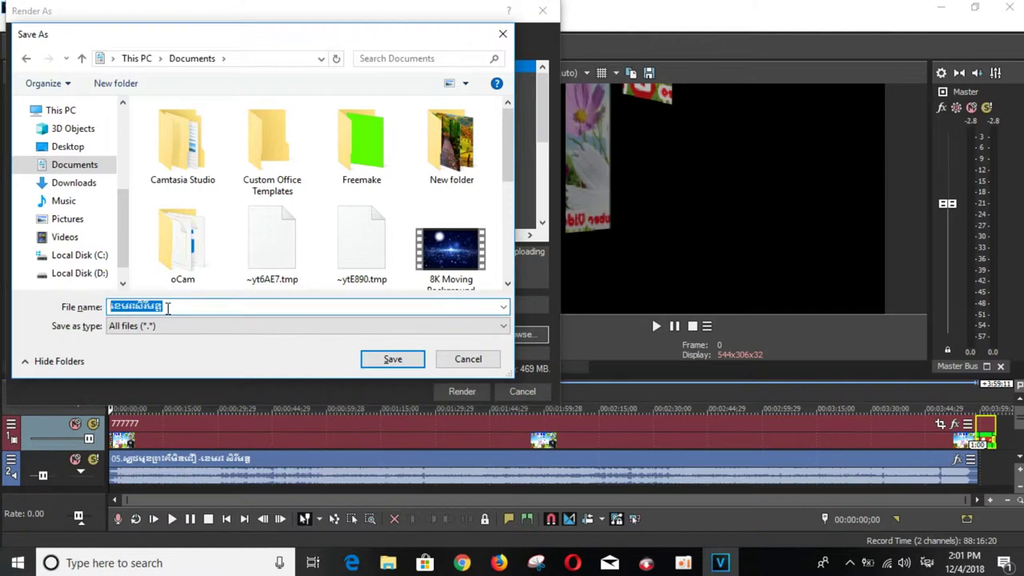
pyautogui.press('BackSpace')
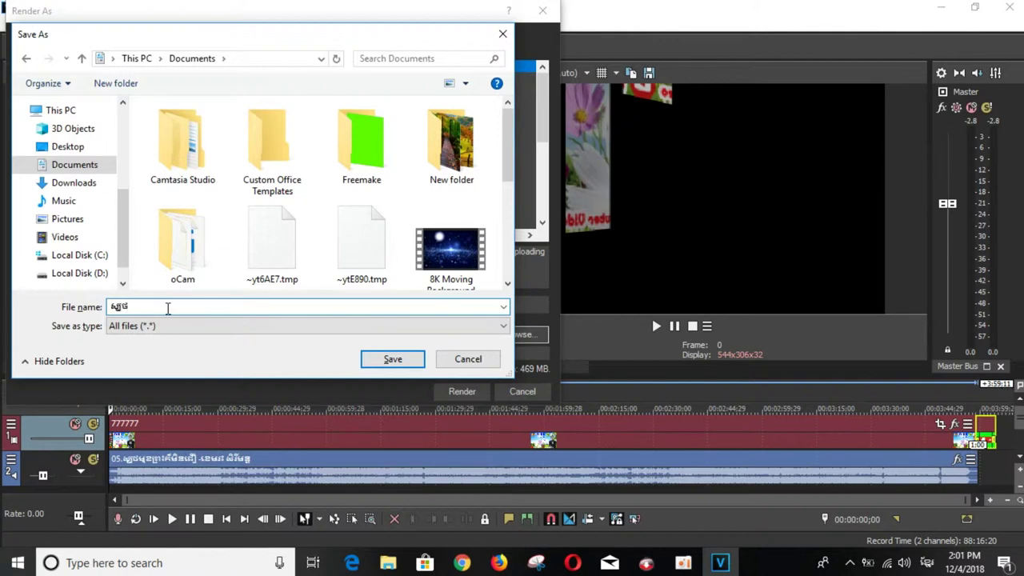
pyautogui.write('ន')
pyautogui.press('BackSpace')
pyautogui.write('ុខព្រា')
pyautogui.write('កើមិនជឿ')
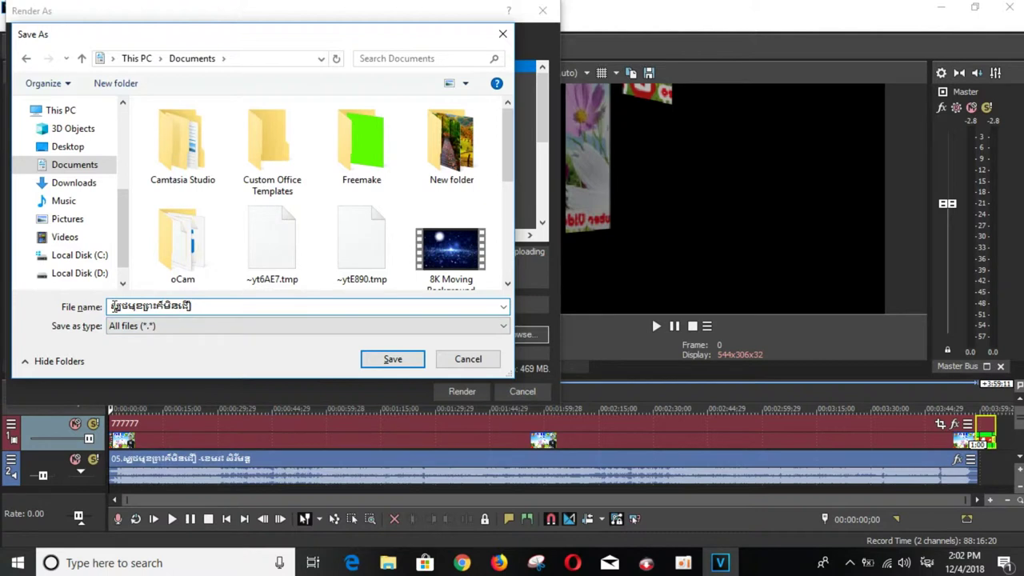
# Append the singer's name in Khmer to the song title and confirm the output file name and location.
pyautogui.hotkey('alt', 'shift')
pyautogui.write('xe')
pyautogui.press('BackSpace')
pyautogui.press('BackSpace')
pyautogui.write('ខេមរះ')
pyautogui.hotkey('alt', 'shift')
pyautogui.hotkey('alt', 'shift')
pyautogui.hotkey('alt', 'shift')
pyautogui.write('សិ')
pyautogui.write('រីមន្ទ')
pyautogui.write('្ត')
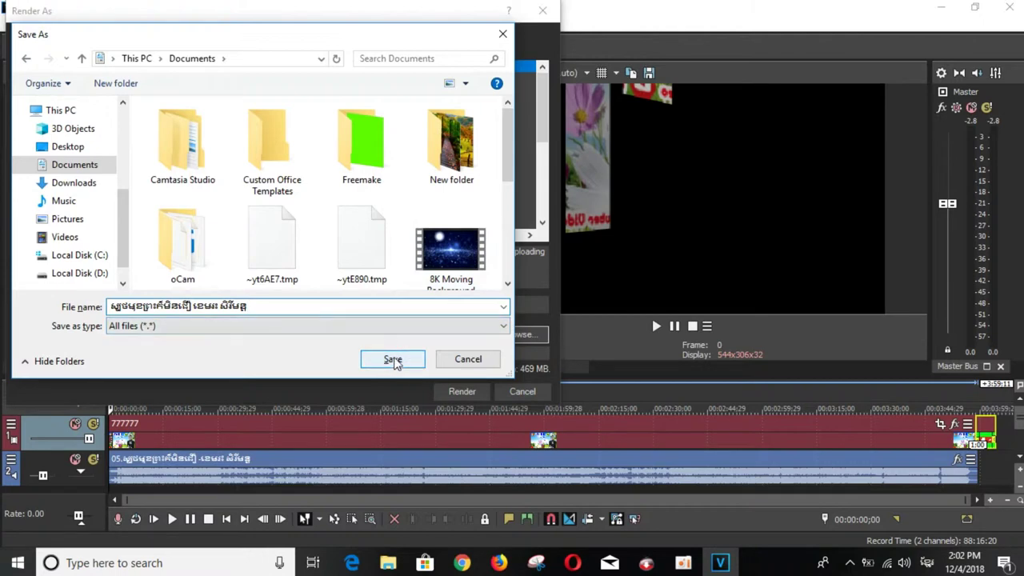
pyautogui.click(393, 360)
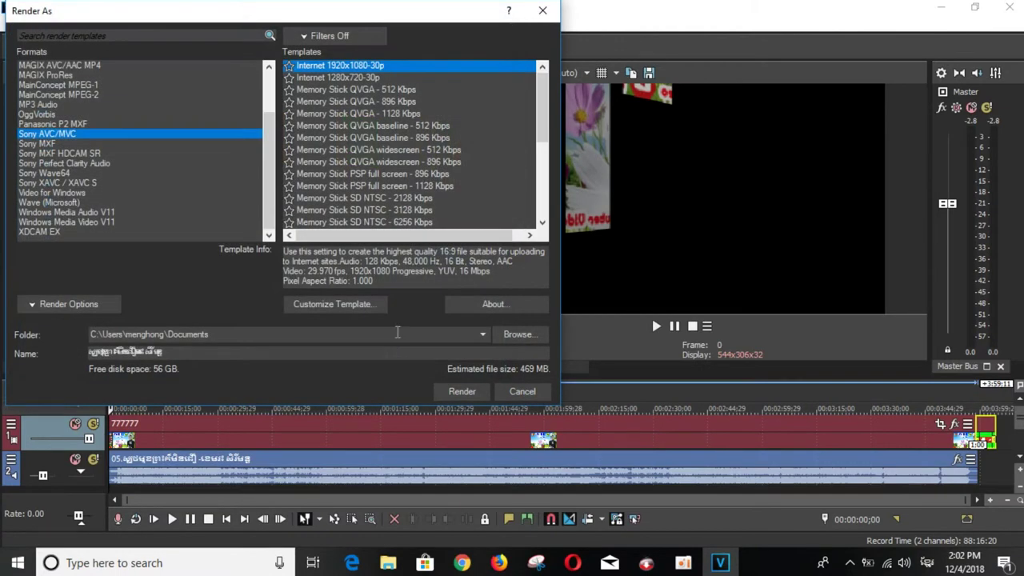
# Render the project with the Sony AVC/MVC Internet 1920x1080-30p template and minimize the VEGAS Pro window.
pyautogui.click(460, 391)
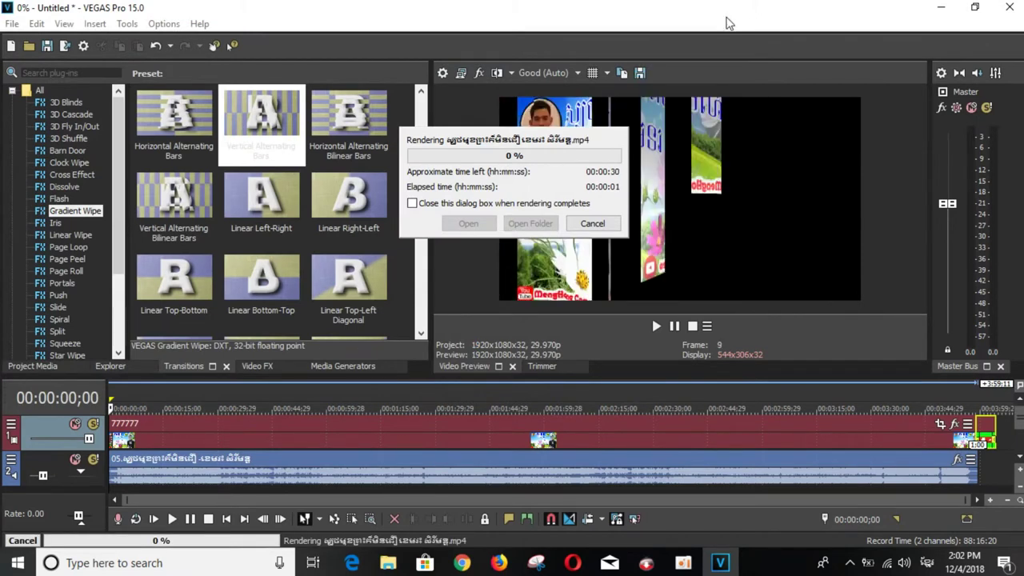
pyautogui.click(937, 10)
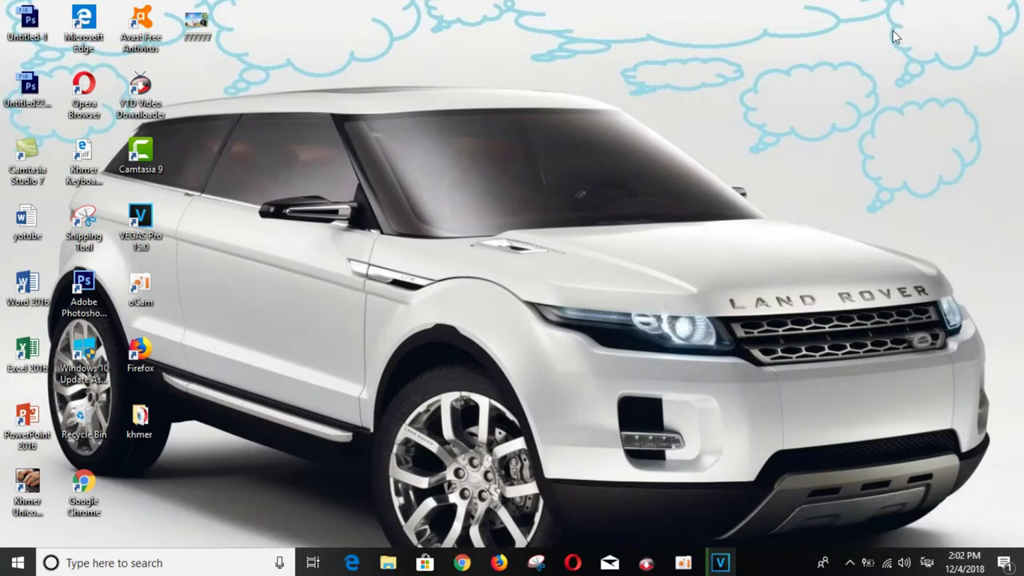
pyautogui.rightClick(411, 223)
pyautogui.click(452, 272)
pyautogui.rightClick(483, 160)
pyautogui.click(538, 205)
pyautogui.rightClick(512, 168)
pyautogui.click(551, 205)
pyautogui.rightClick(533, 164)
pyautogui.click(578, 209)
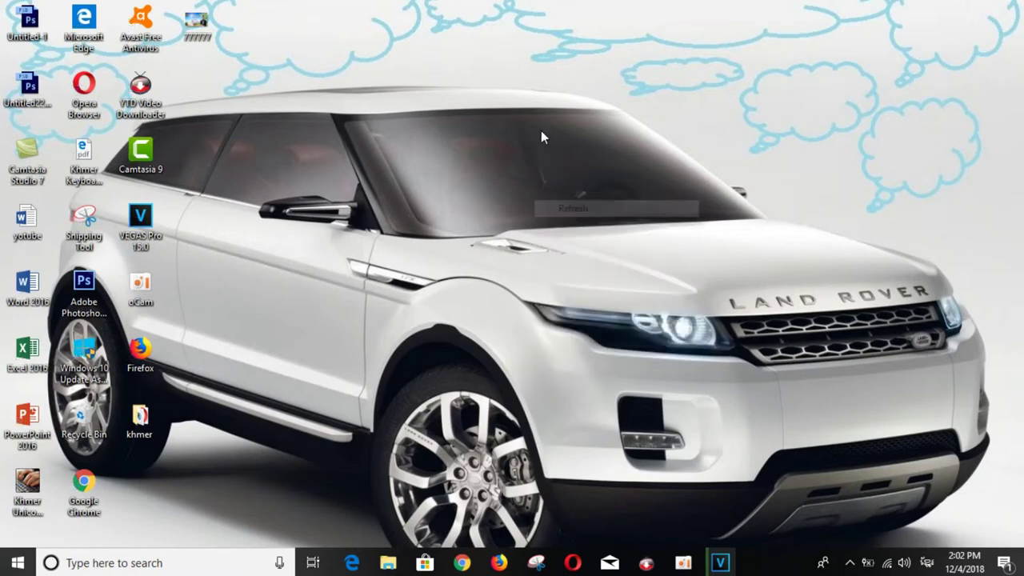
pyautogui.rightClick(539, 130)
pyautogui.click(580, 176)
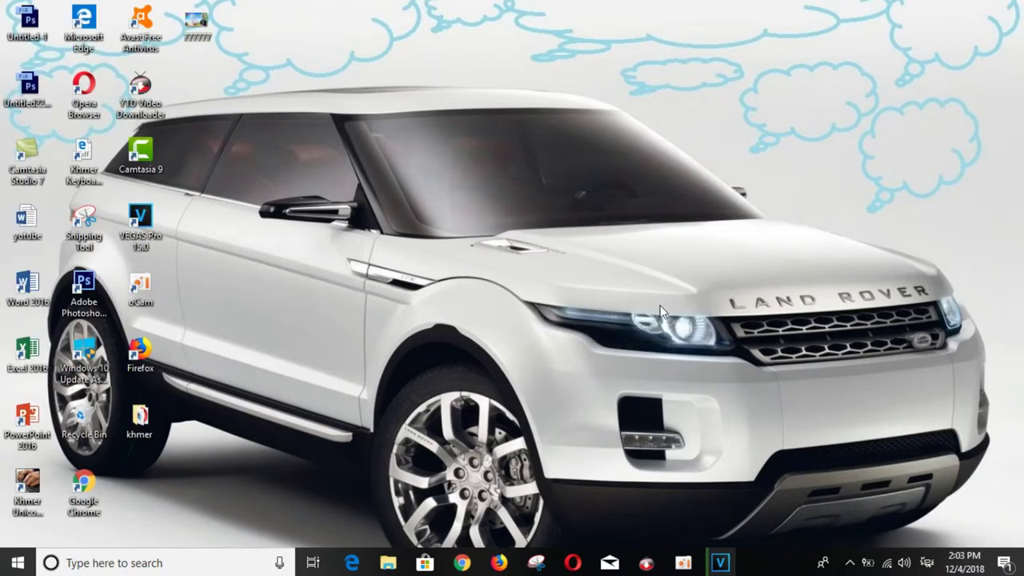
pyautogui.rightClick(645, 188)
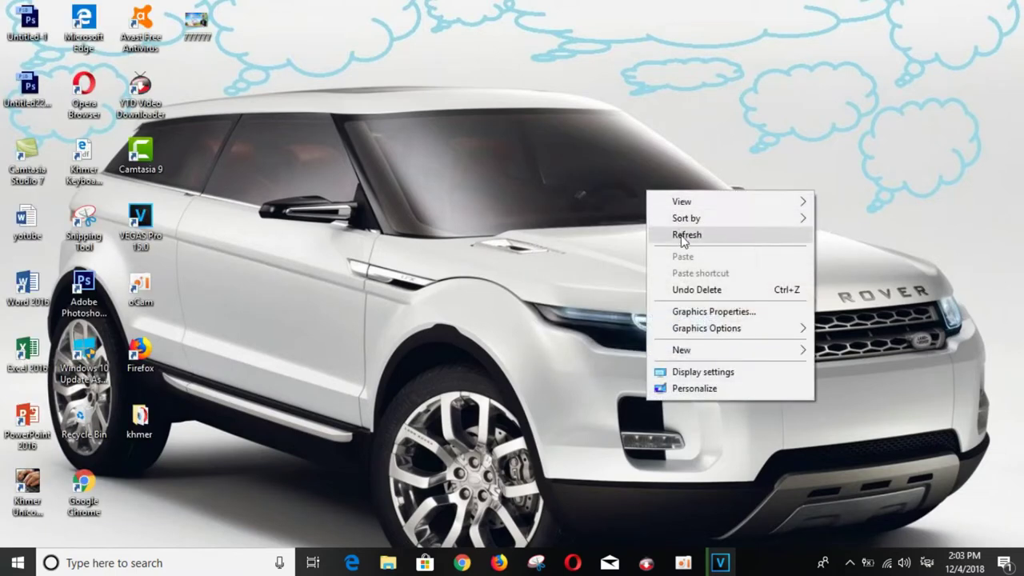
pyautogui.click(683, 236)
pyautogui.rightClick(611, 146)
pyautogui.click(671, 194)
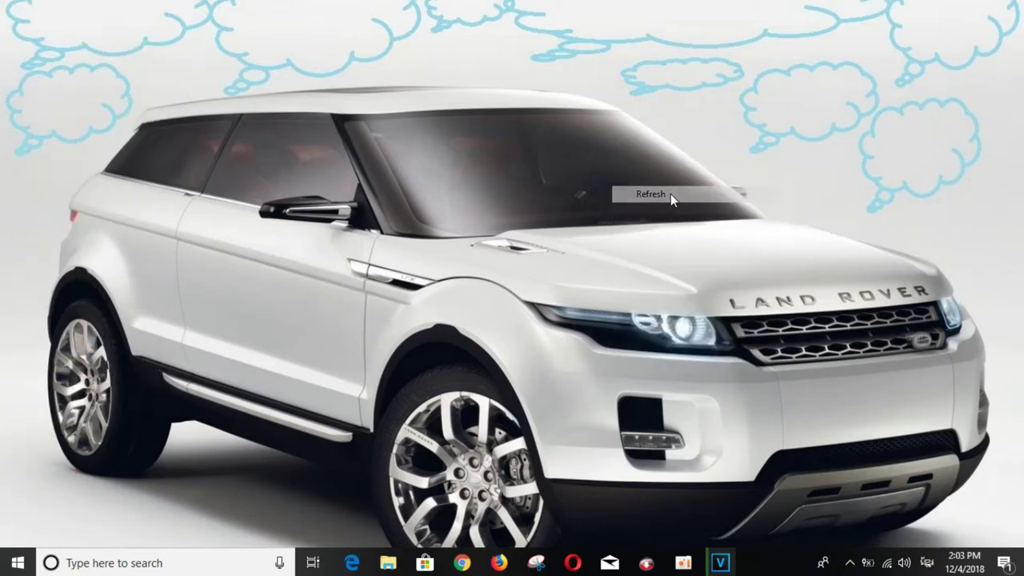
pyautogui.click(646, 562)
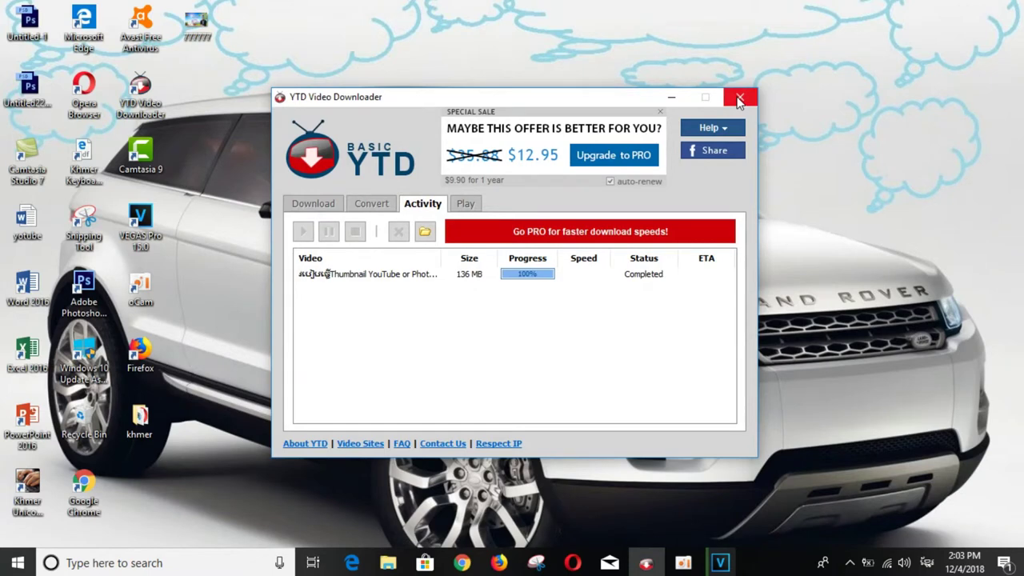
pyautogui.click(740, 100)
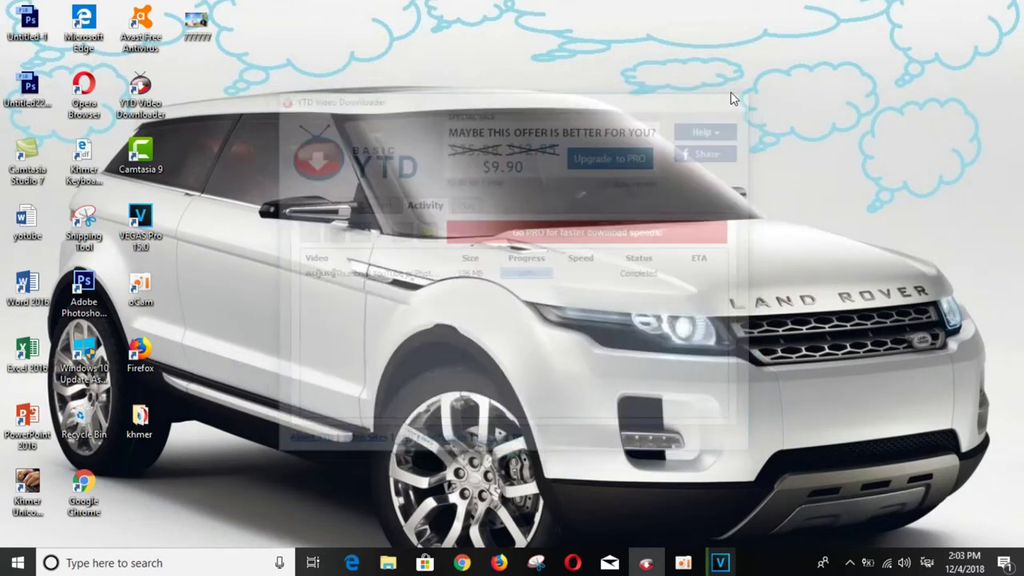
pyautogui.click(685, 562)
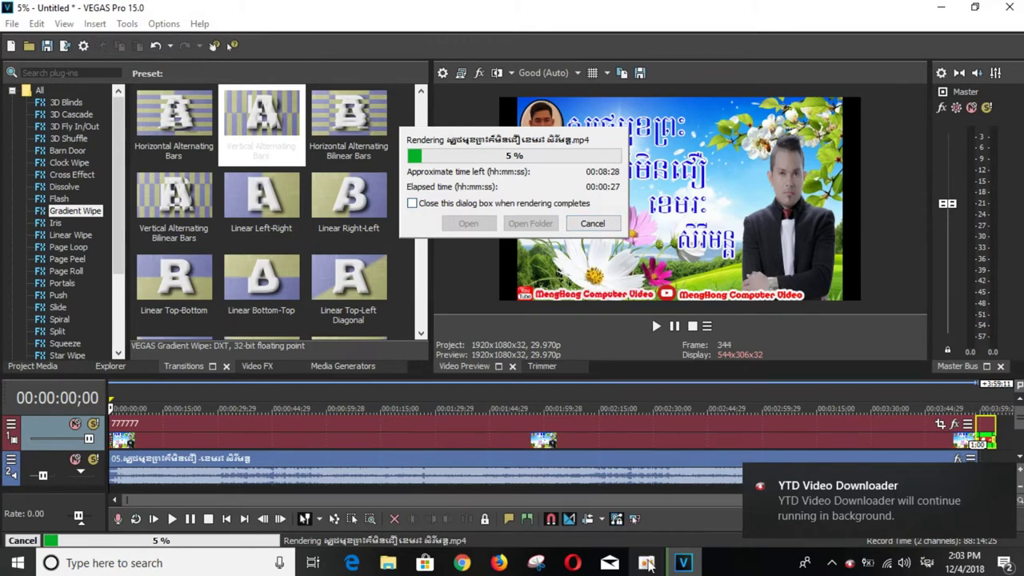
pyautogui.click(942, 7)
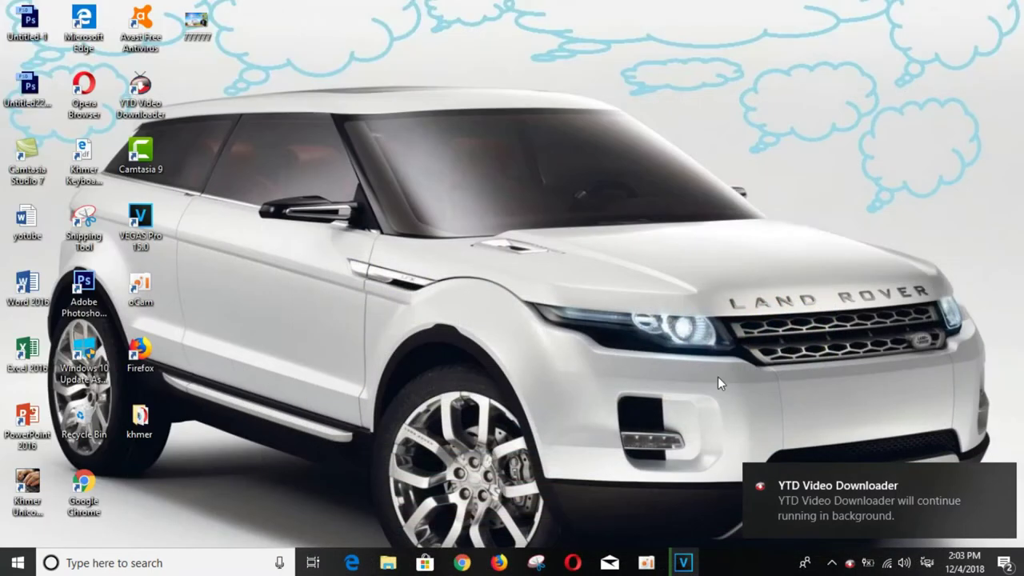
# Pause and resume the oCam screen recording, minimize oCam and switch back to VEGAS Pro to check the rendering progress.
pyautogui.click(647, 563)
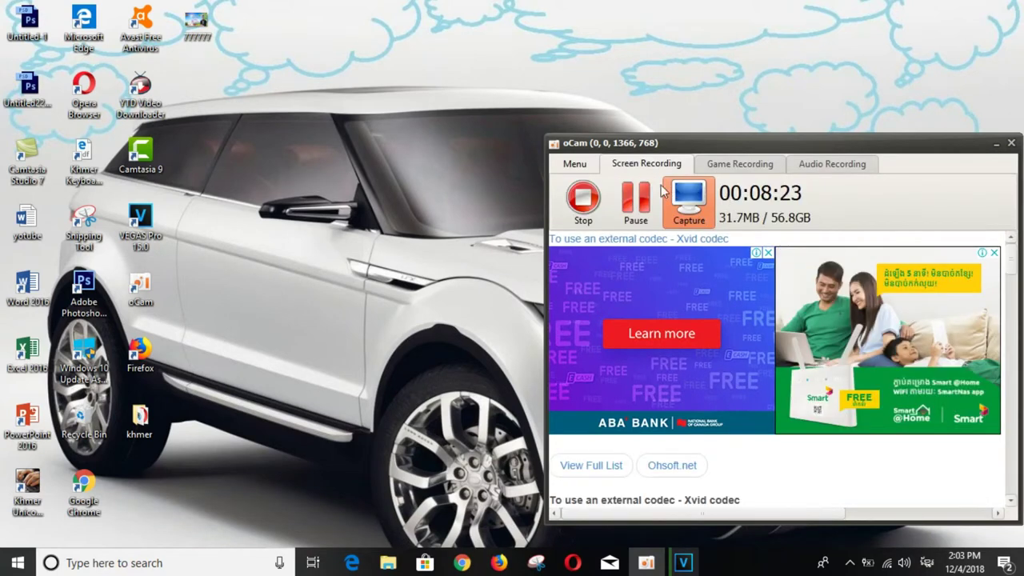
pyautogui.click(633, 200)
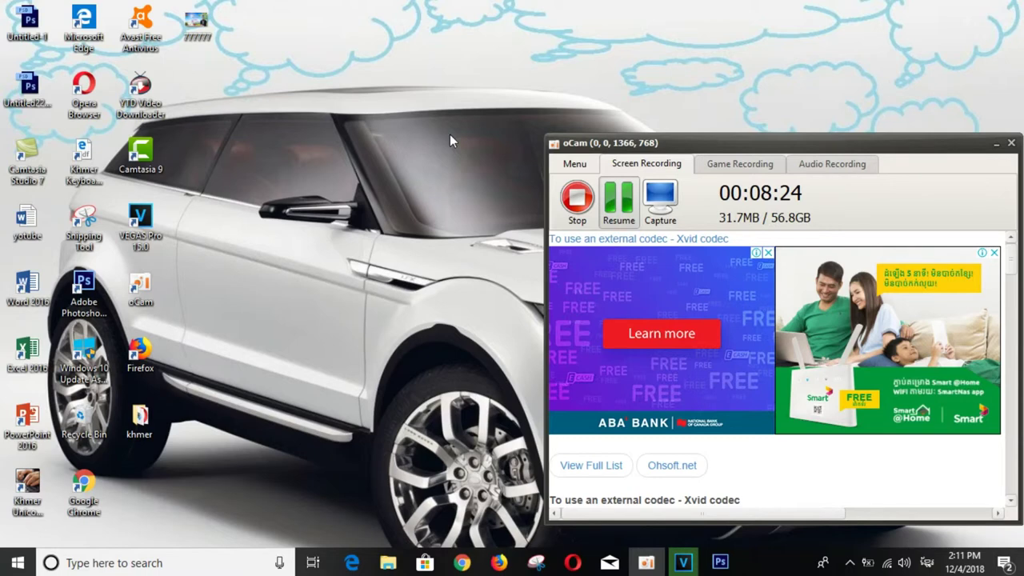
pyautogui.hotkey('shift', 'F2')
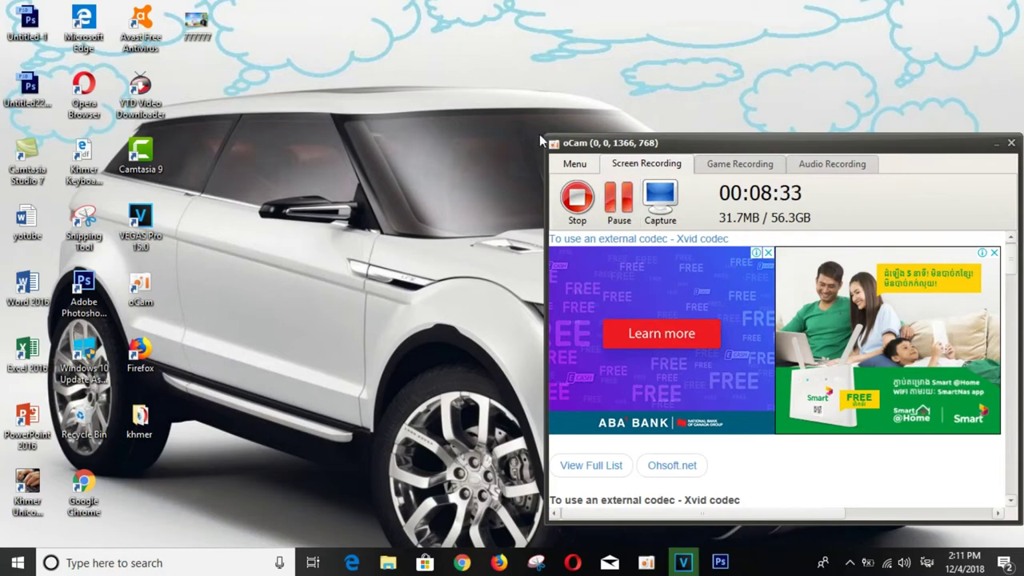
pyautogui.click(996, 142)
pyautogui.click(684, 562)
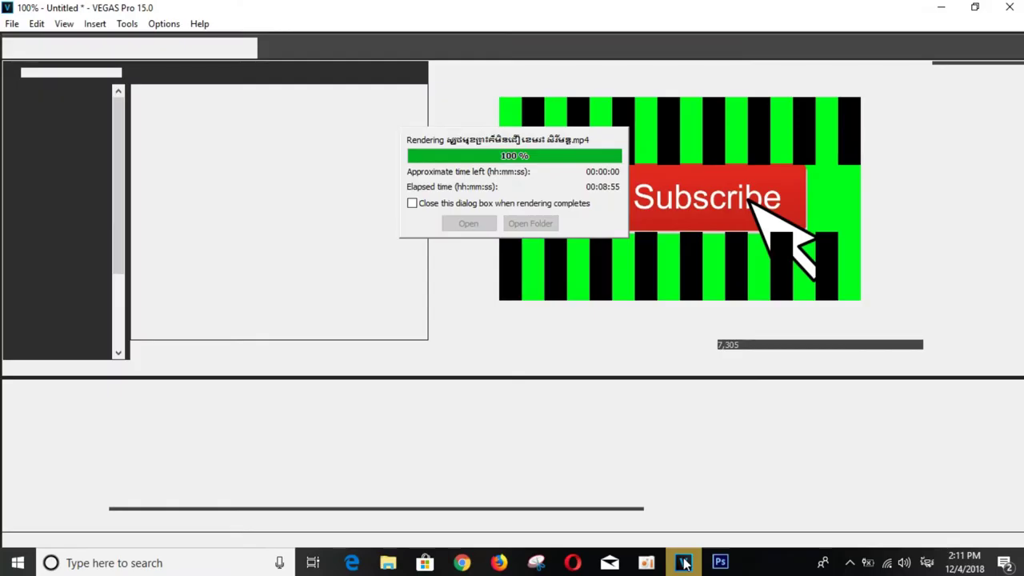